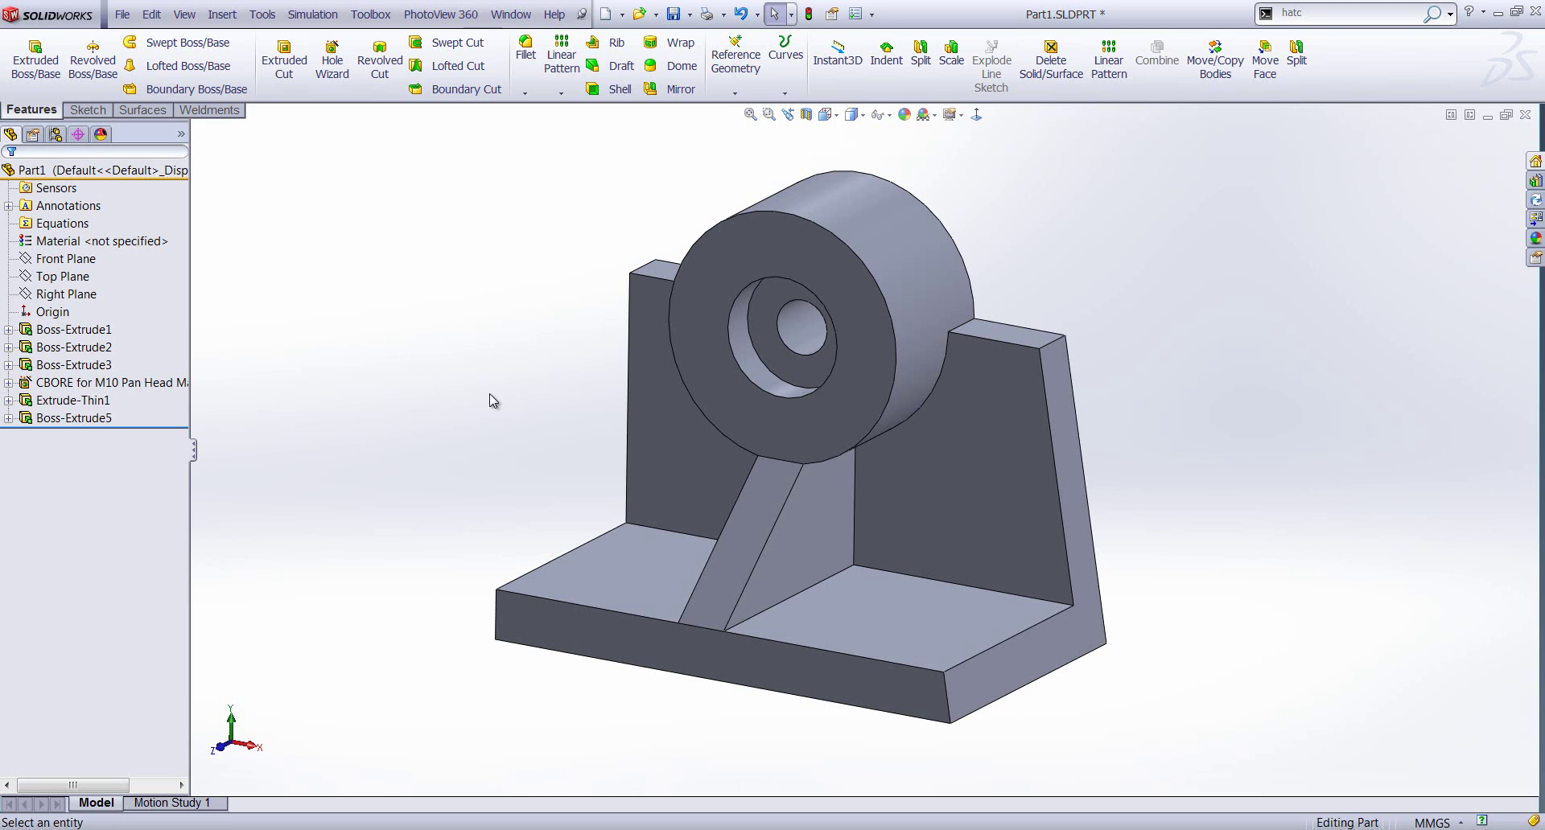
Start a new reference plane based on the base's front face.
{"action": "left_click", "coordinate": [734, 58]}
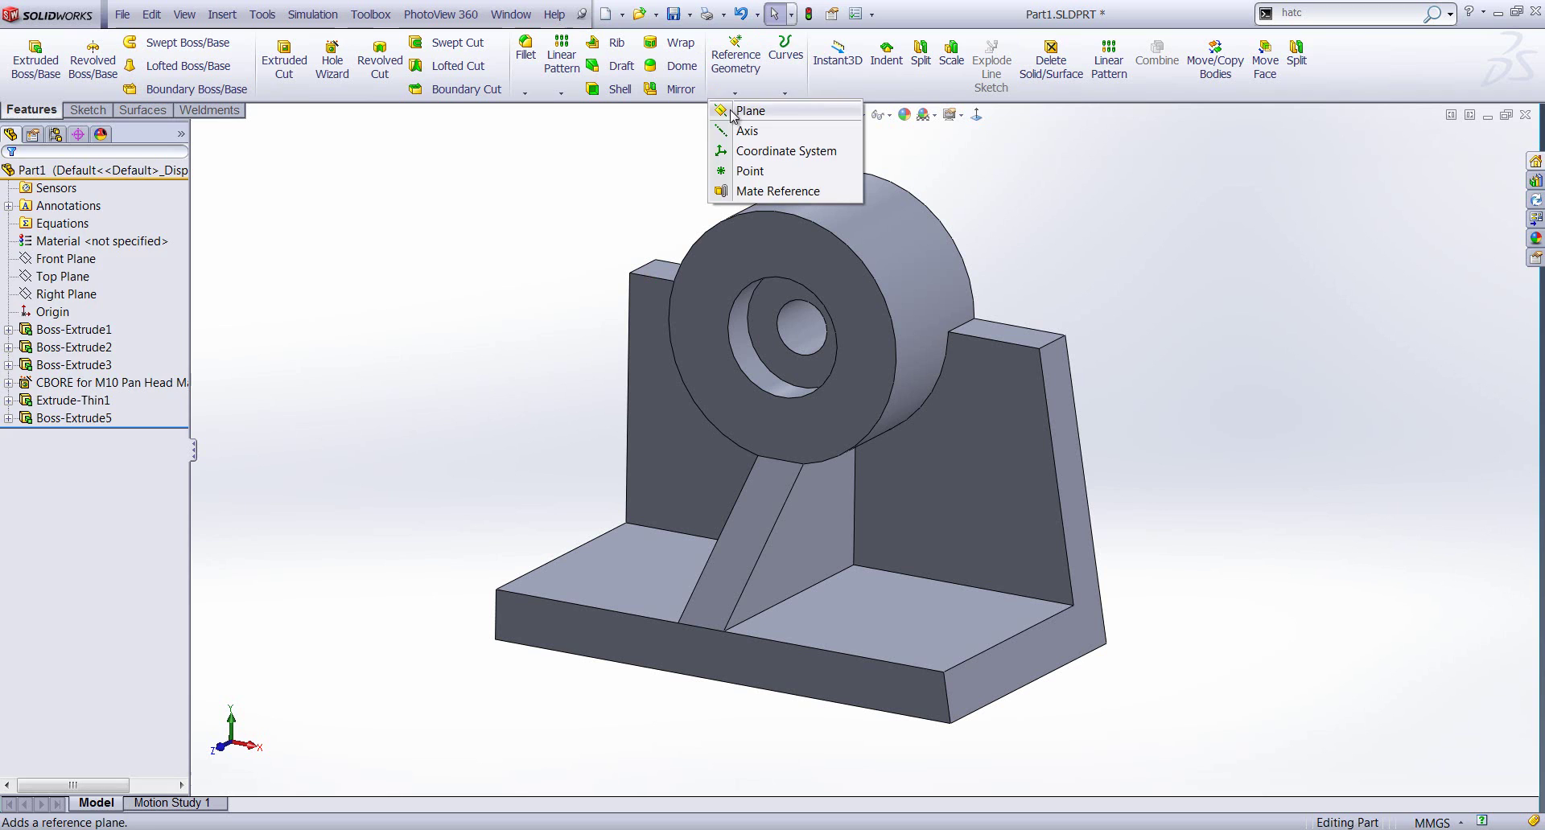
{"action": "left_click", "coordinate": [733, 107]}
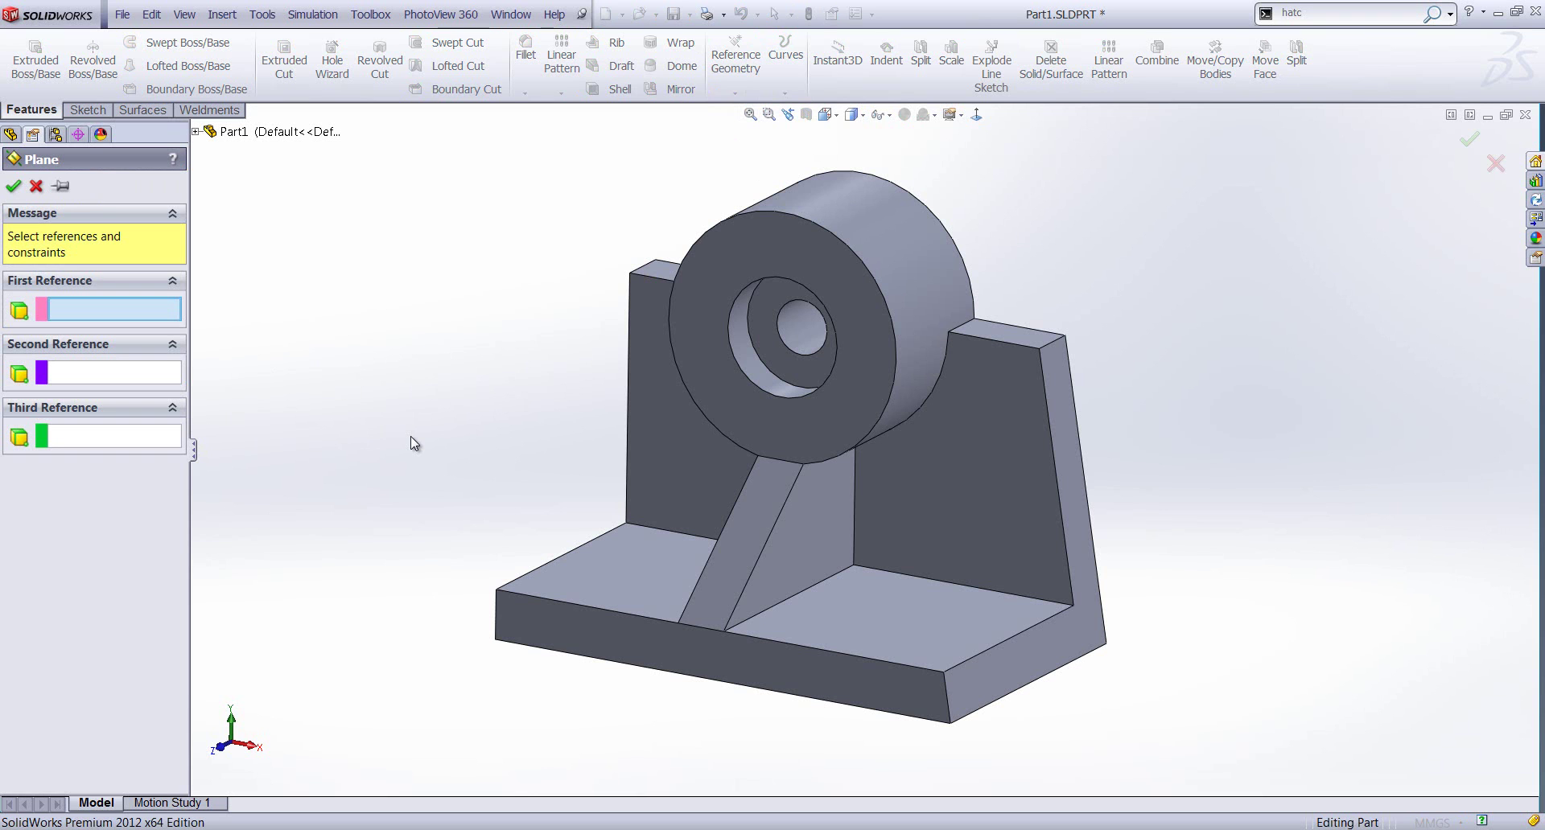
{"action": "left_click", "coordinate": [562, 620]}
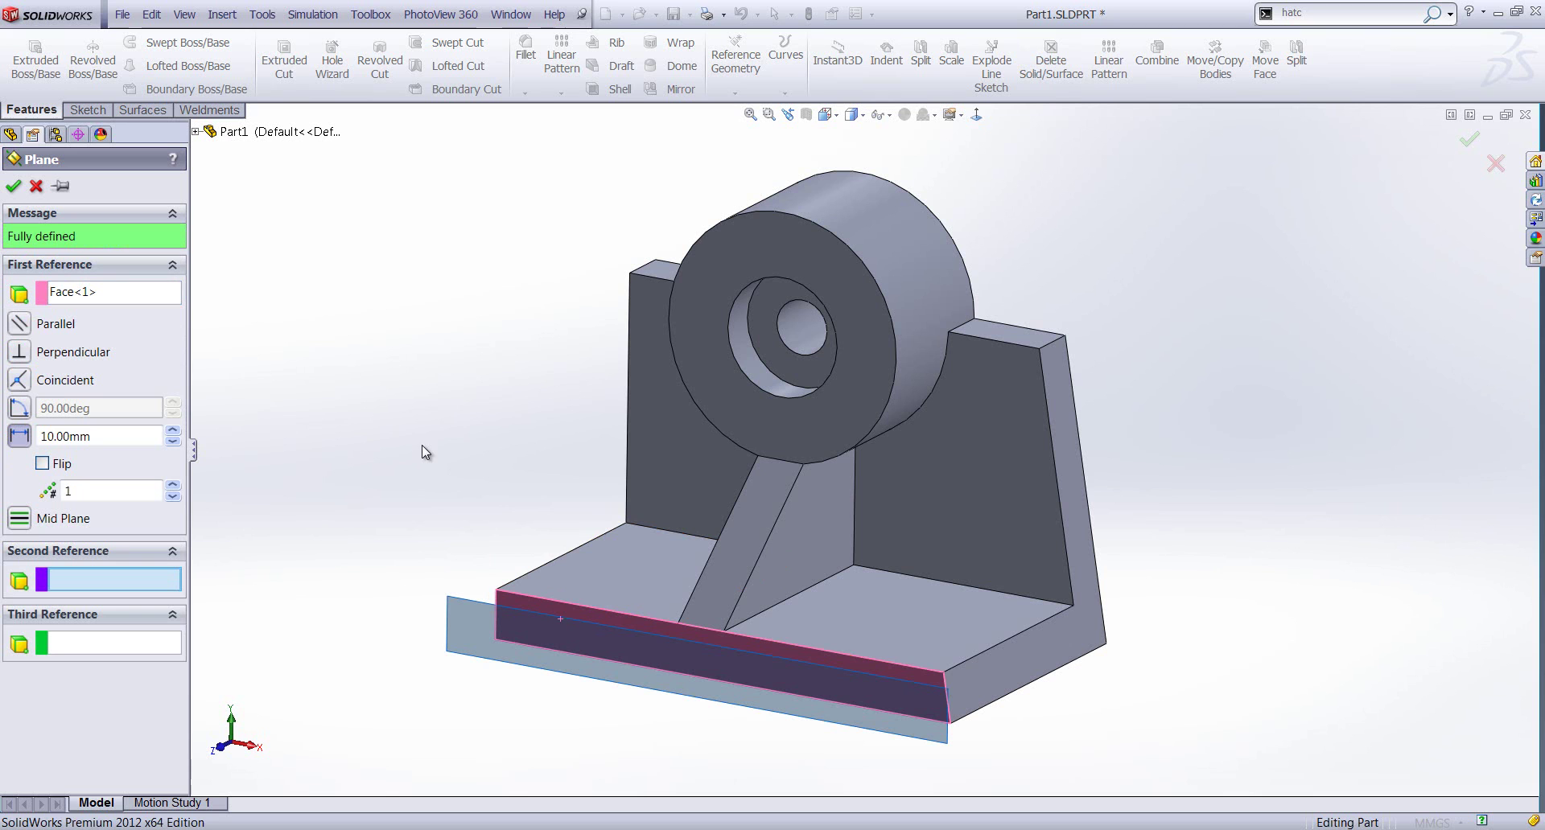
Try the 10.00 mm offset from the front face, then begin removing the Face<1> reference.
{"action": "double_click", "coordinate": [109, 438]}
{"action": "key", "text": "ctrl+a"}
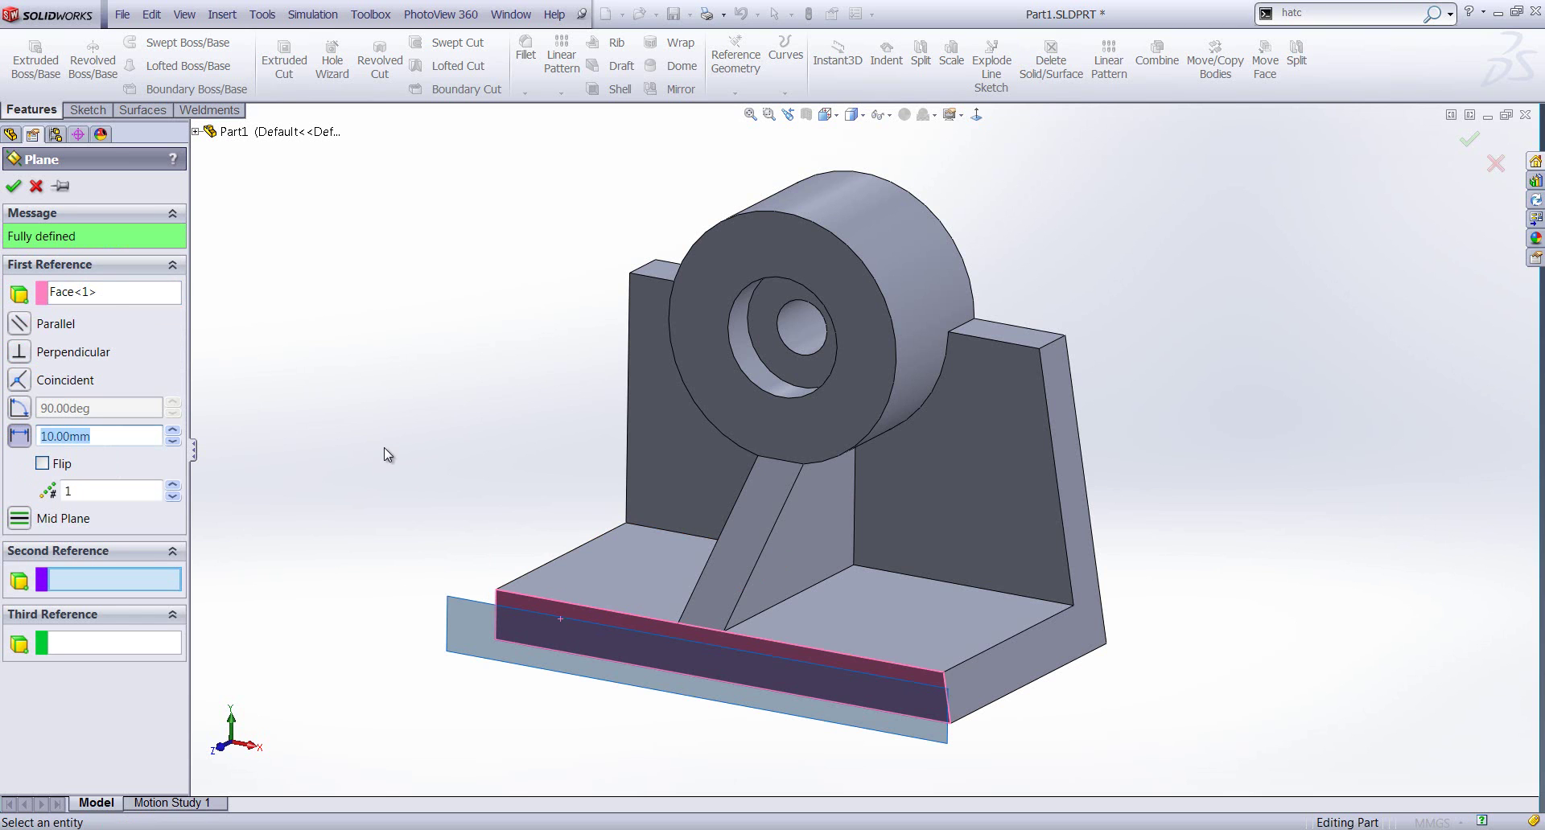
{"action": "left_click", "coordinate": [146, 296]}
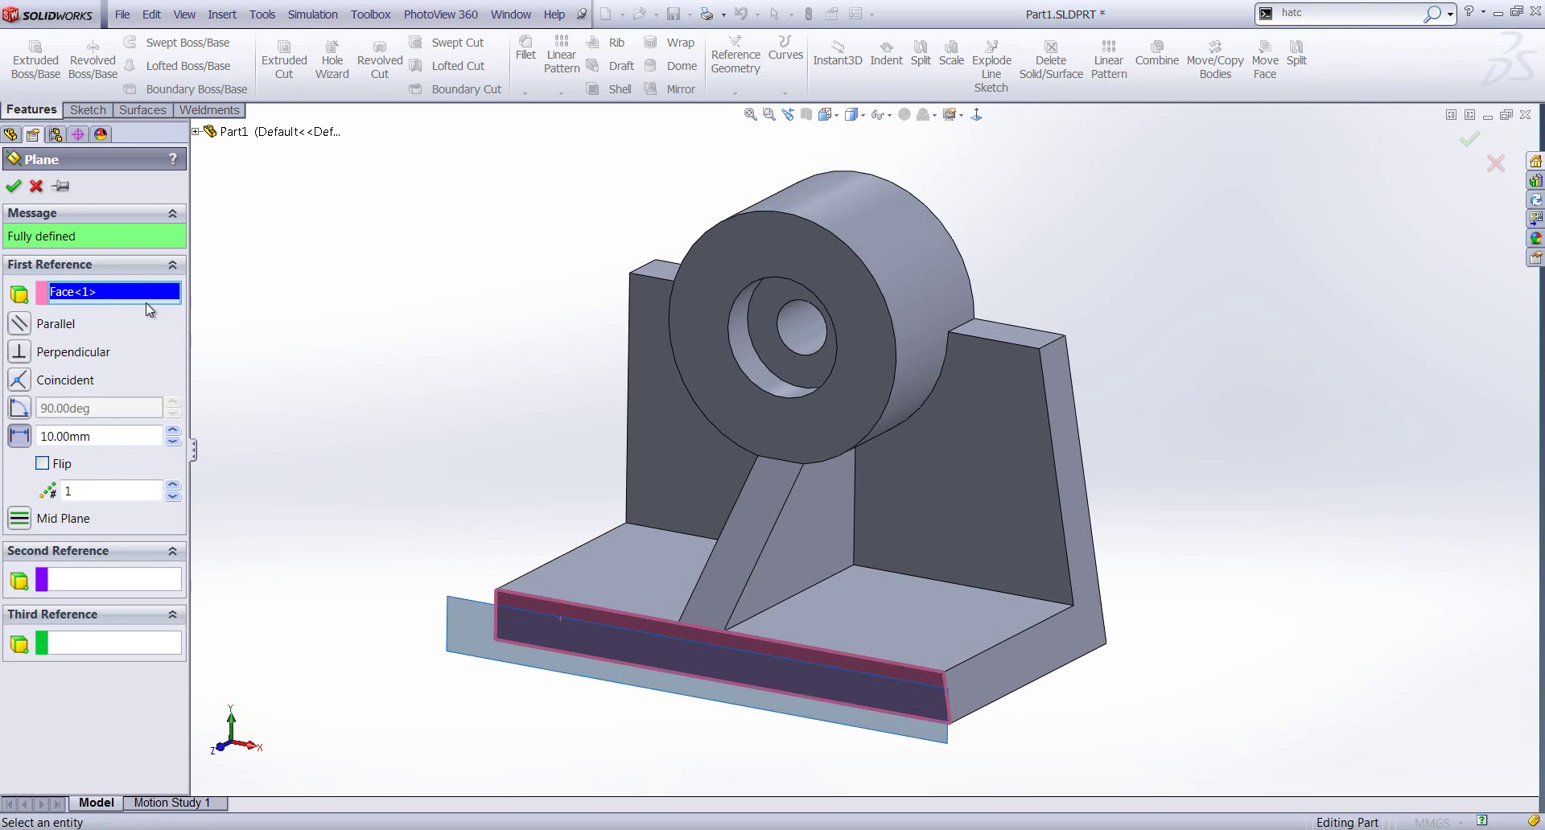
{"action": "right_click", "coordinate": [147, 302]}
Replace the front-face reference with the base's top face and front top edge.
{"action": "left_click", "coordinate": [153, 311]}
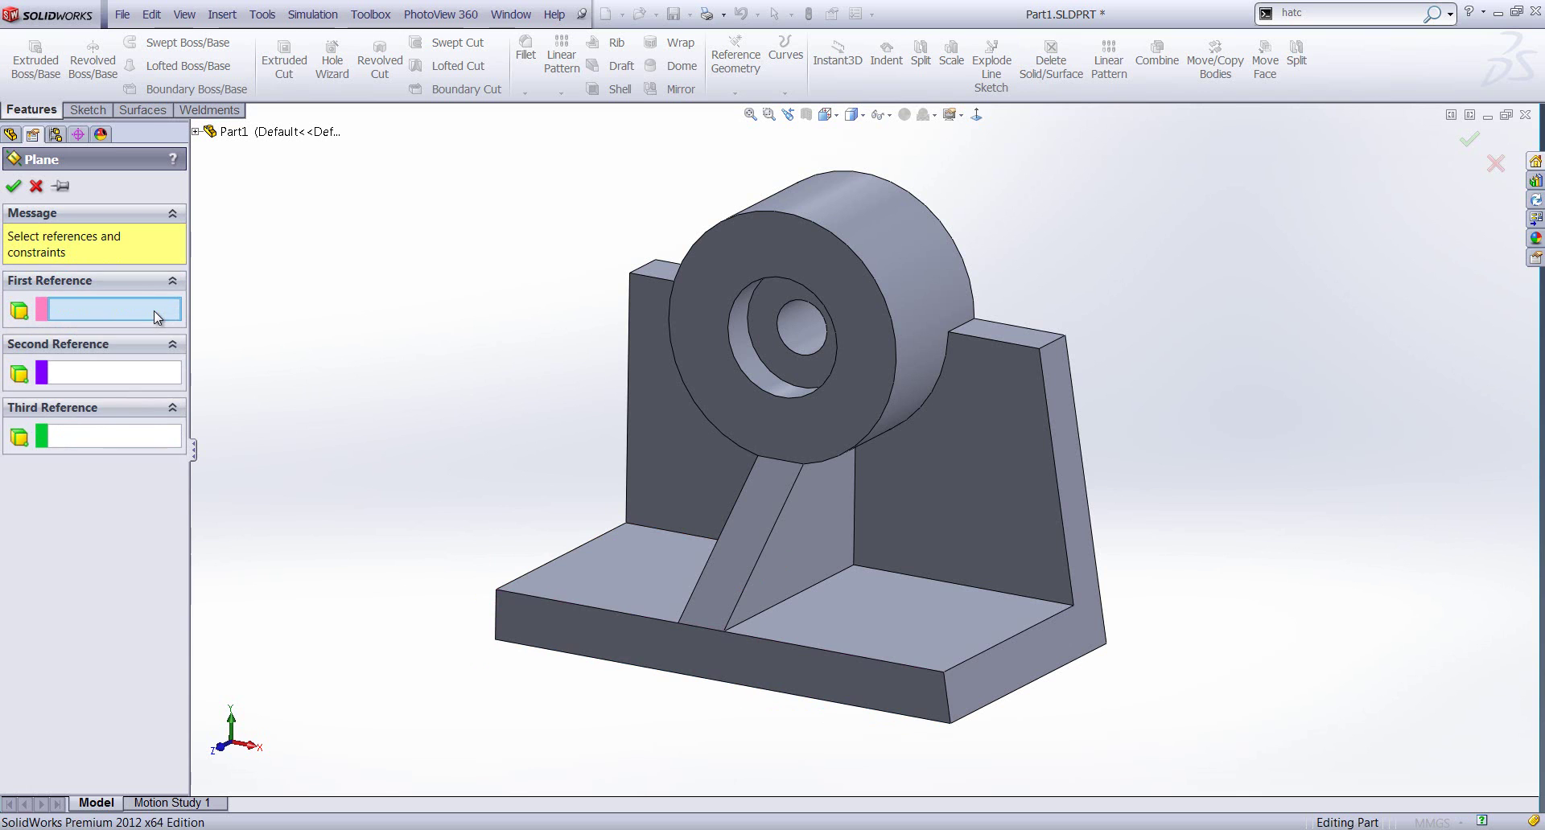
{"action": "left_click", "coordinate": [620, 567]}
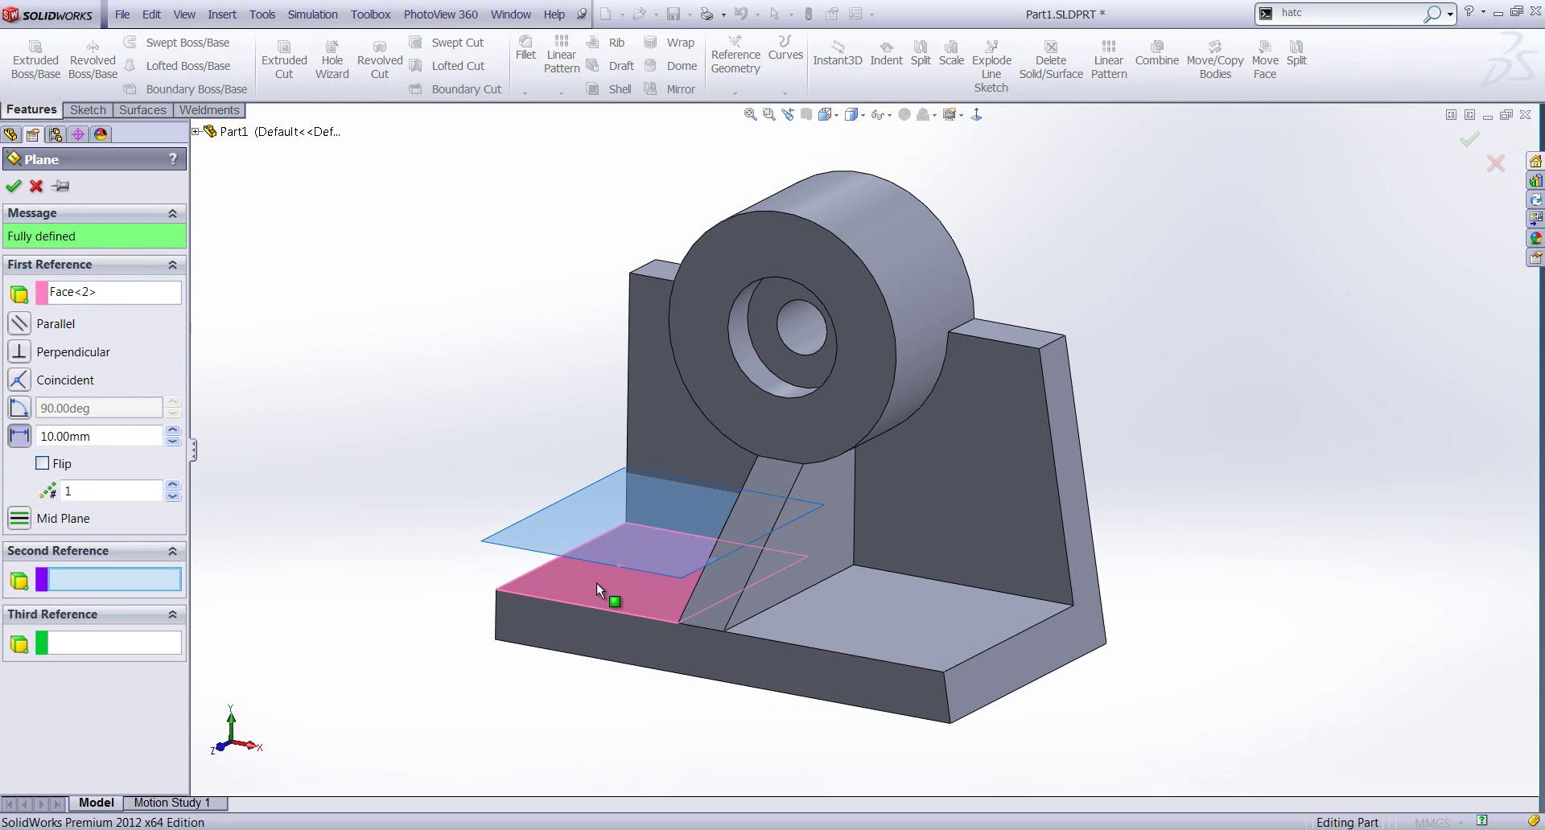
{"action": "left_click", "coordinate": [568, 604]}
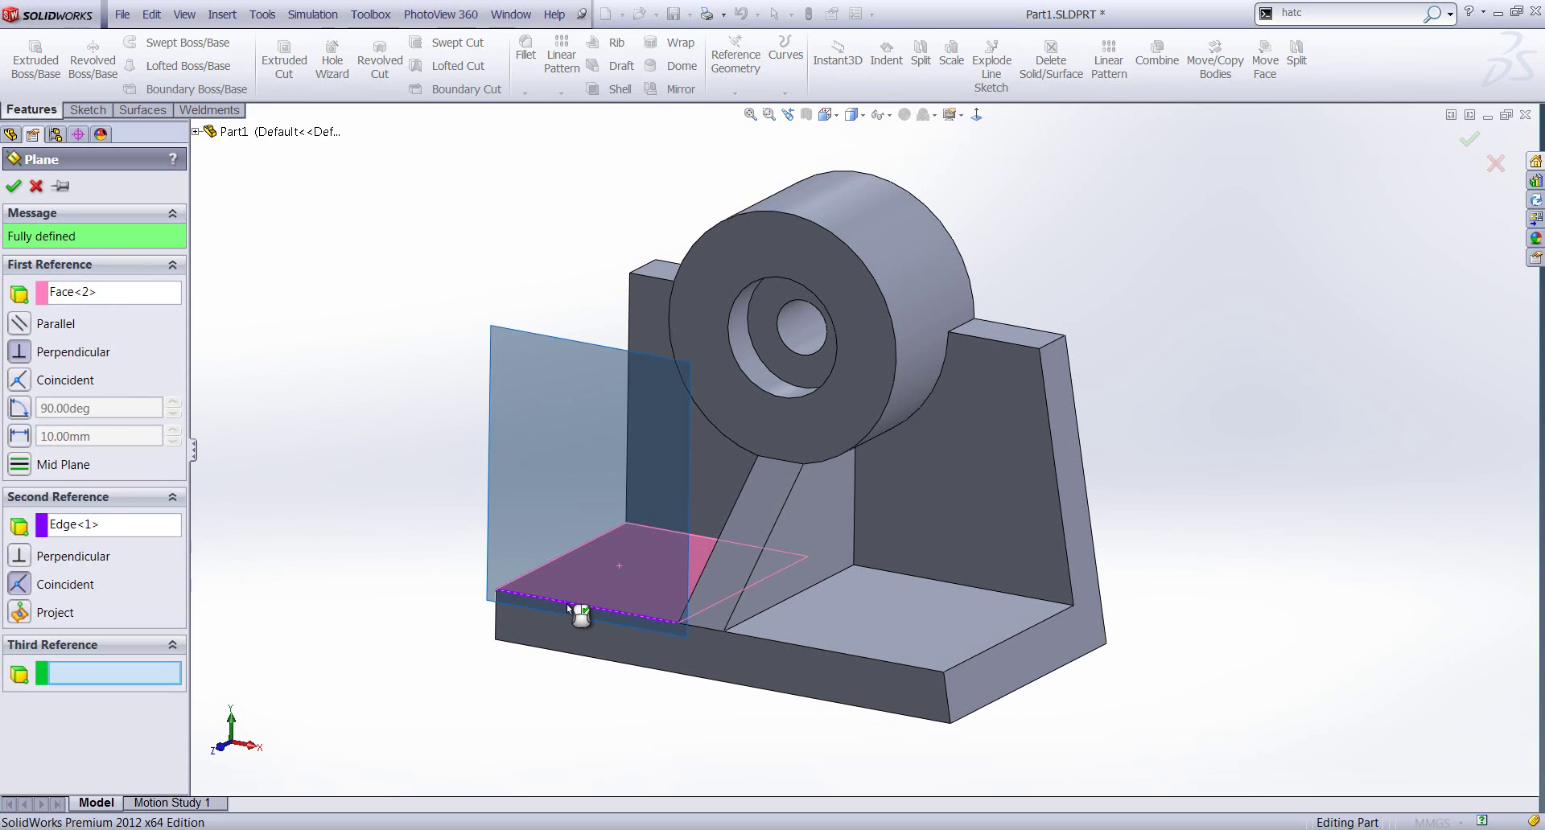
Tilt the plane 45° from the top face, flipping it over and back.
{"action": "left_click", "coordinate": [19, 408]}
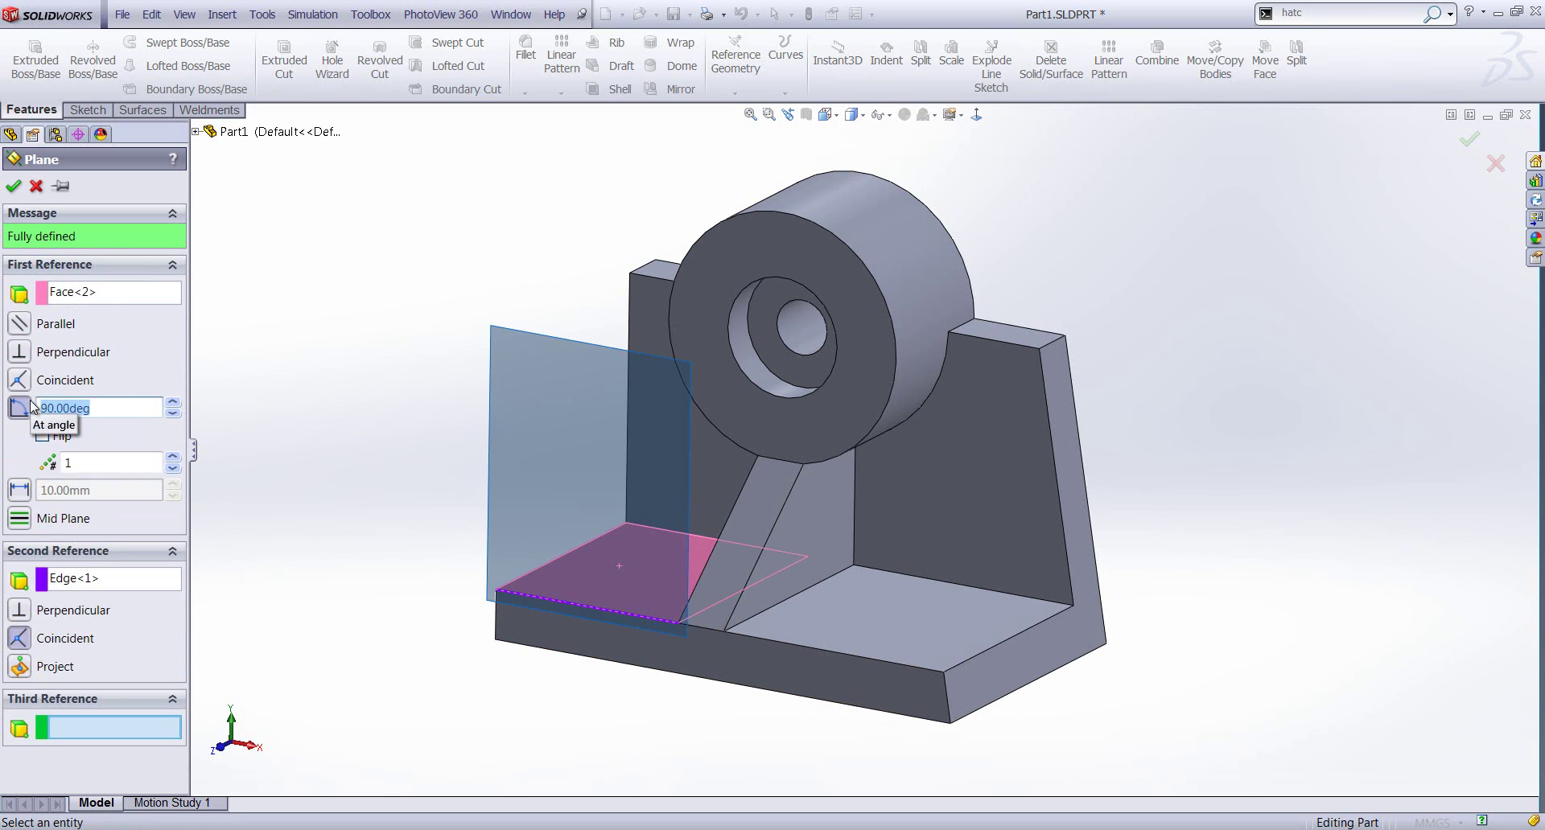
{"action": "key", "text": "Home"}
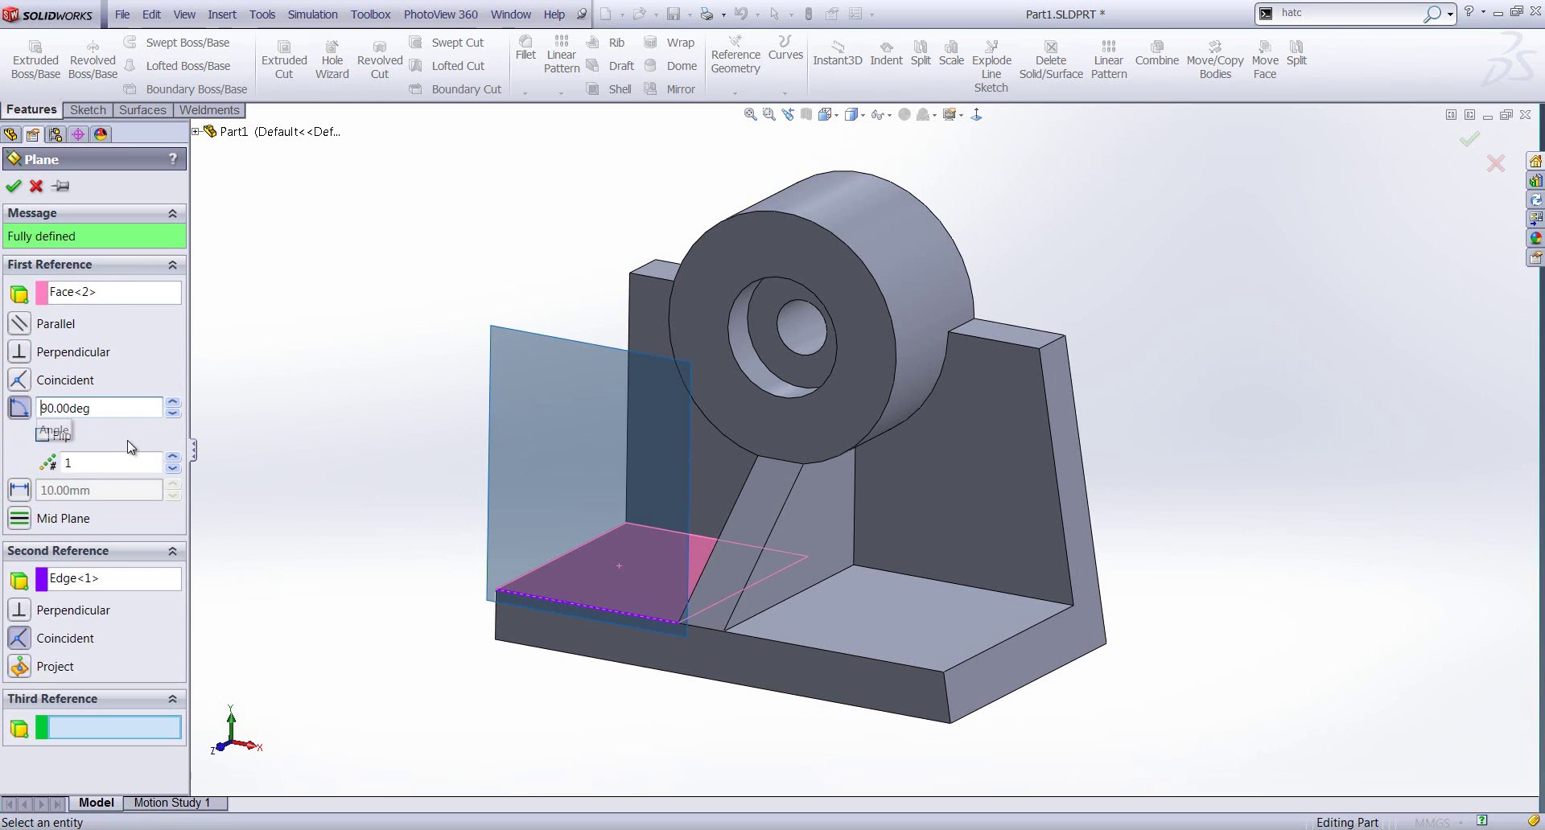
{"action": "left_click", "coordinate": [30, 407]}
{"action": "key", "text": "Home"}
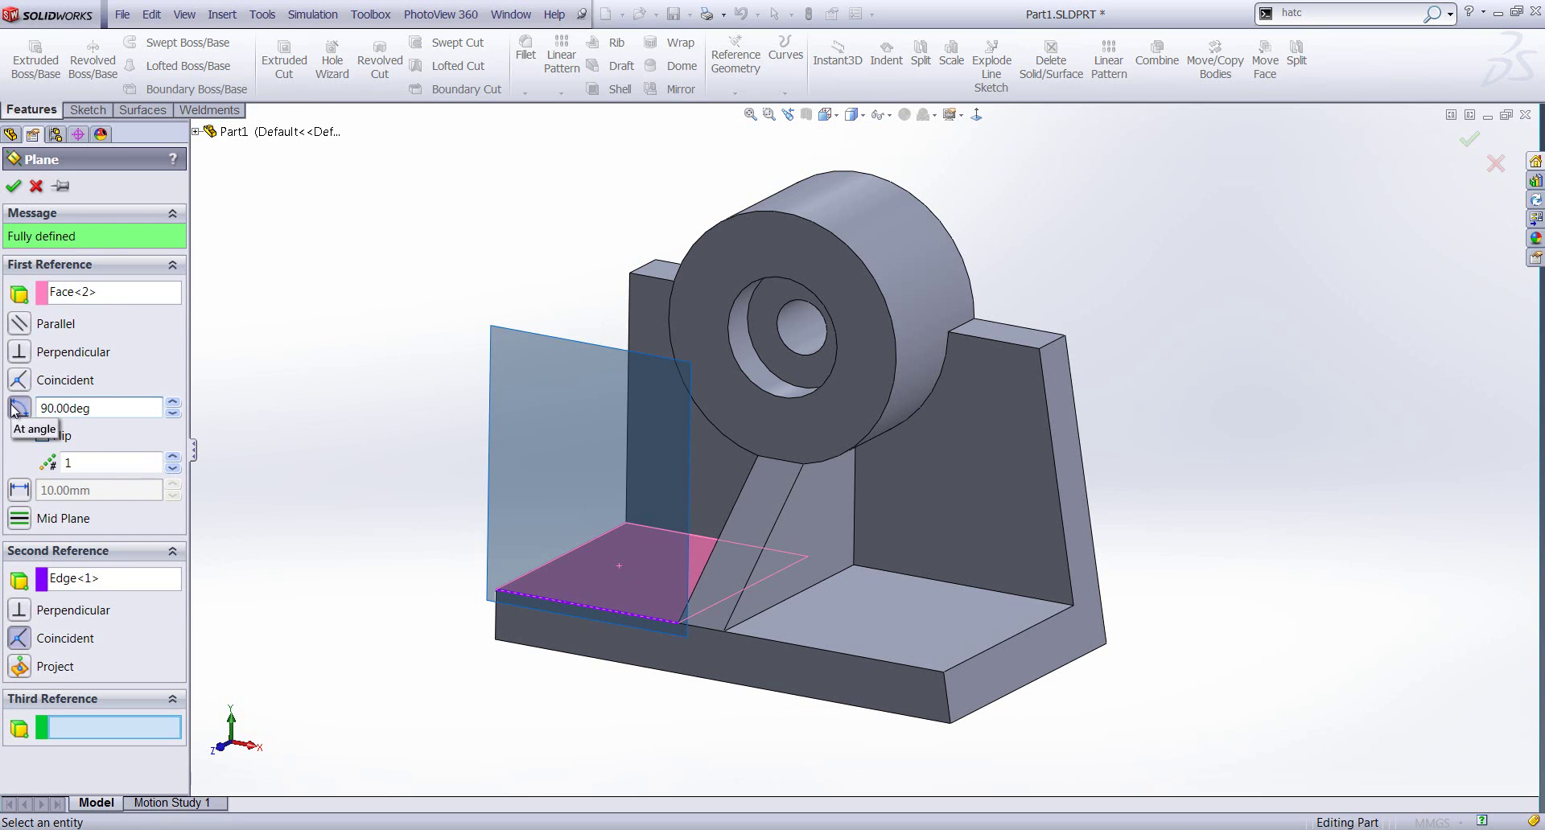
{"action": "left_click", "coordinate": [16, 409]}
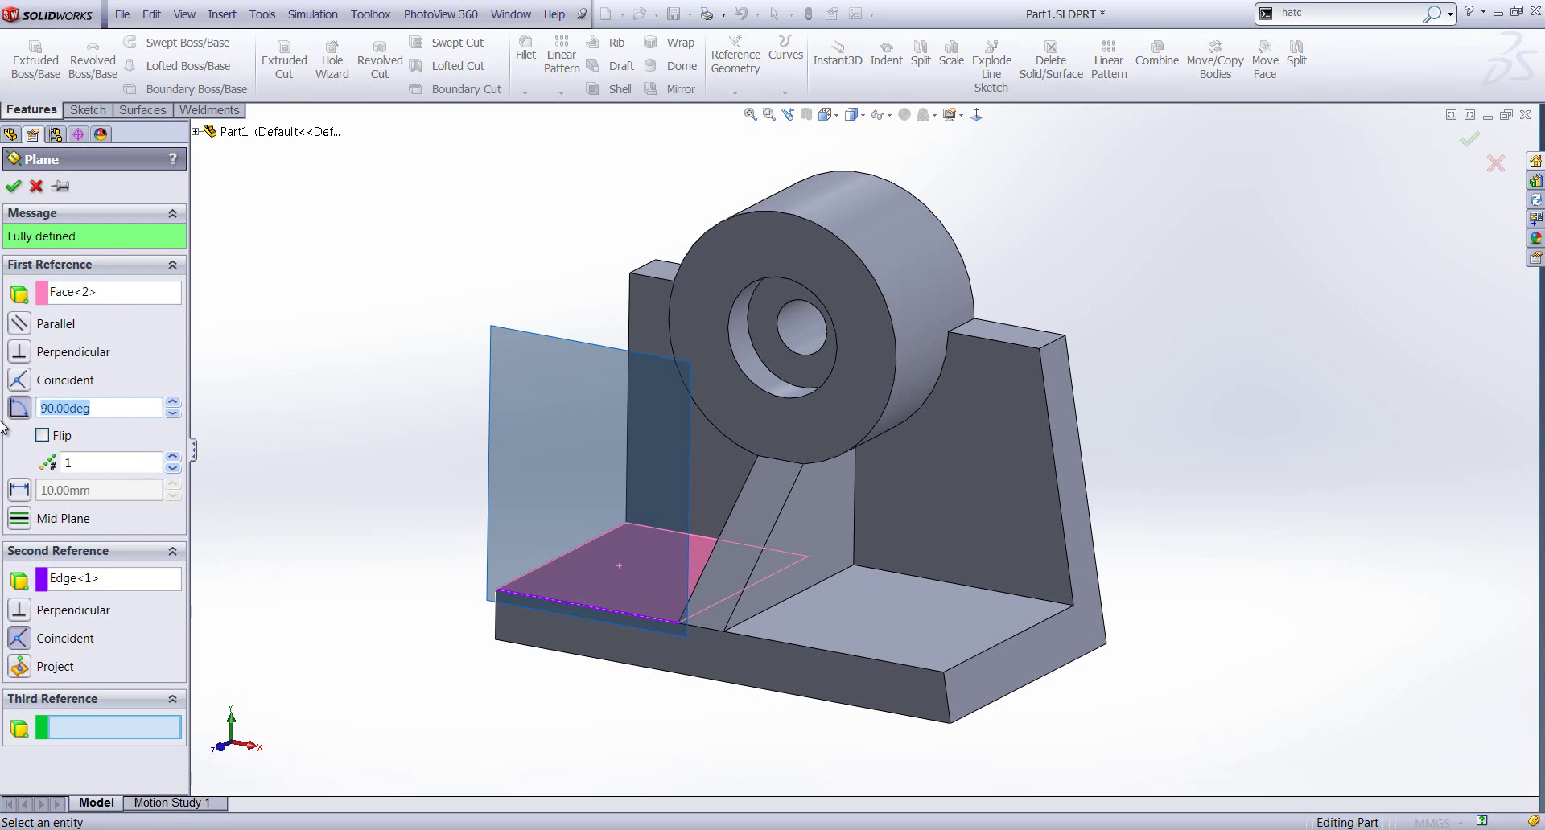
{"action": "type", "text": "45"}
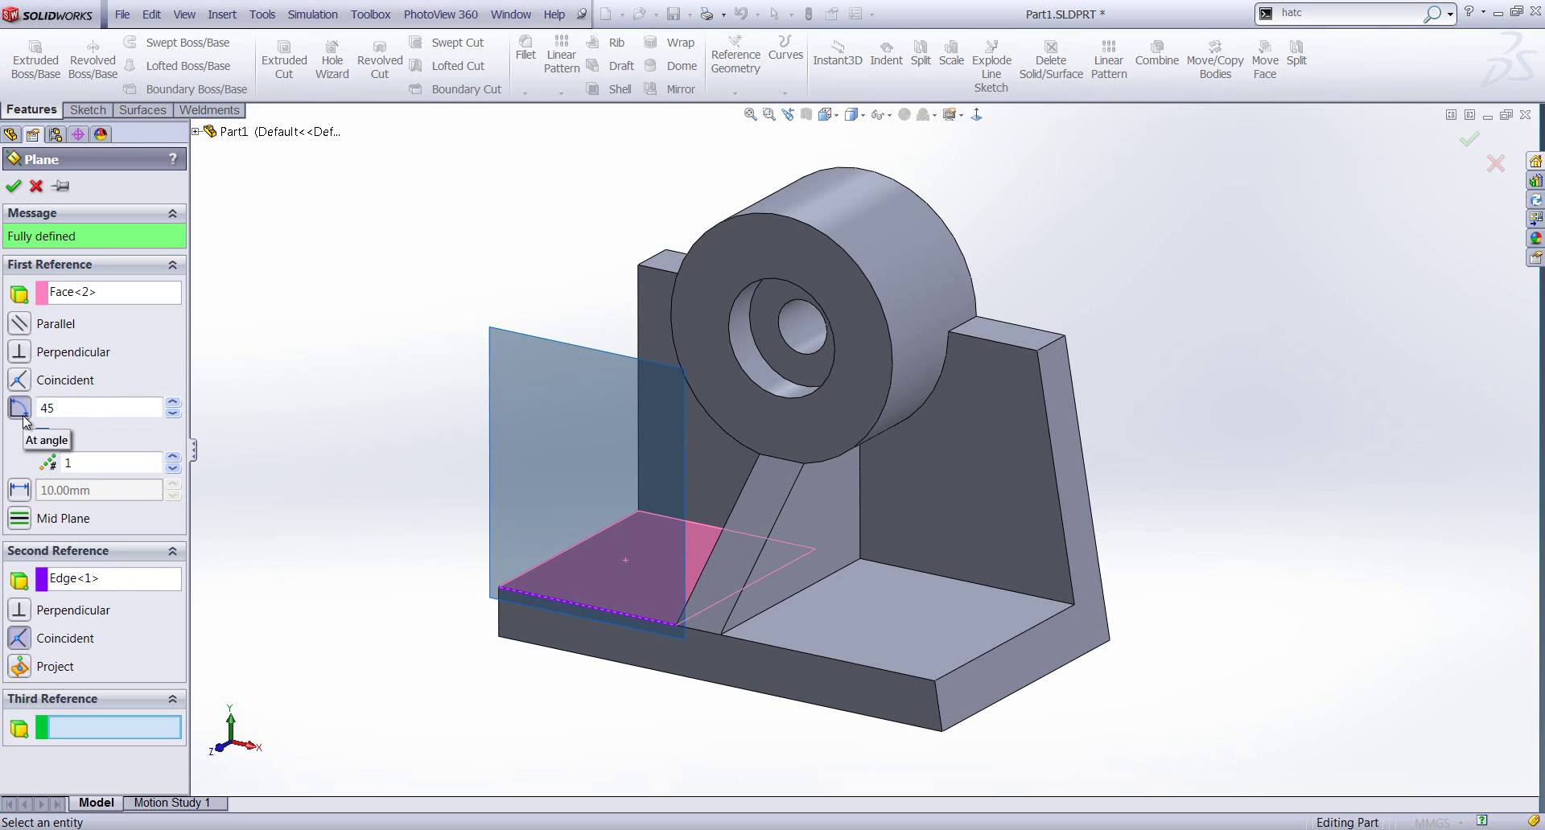
{"action": "left_click", "coordinate": [44, 435]}
{"action": "left_click", "coordinate": [43, 435]}
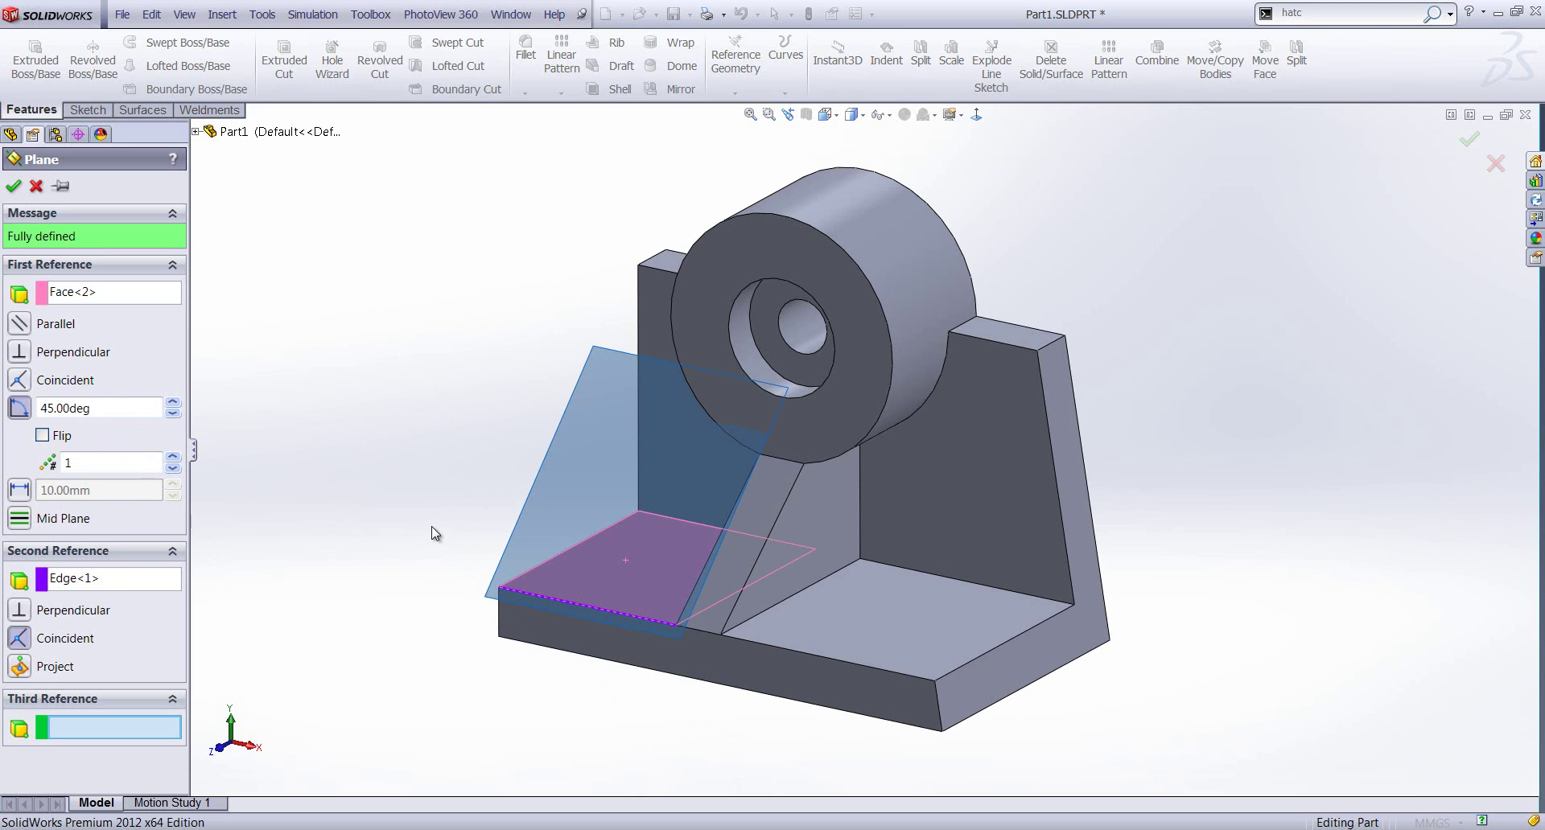
Delete the Face<2> and Edge<1> references.
{"action": "left_click", "coordinate": [102, 294]}
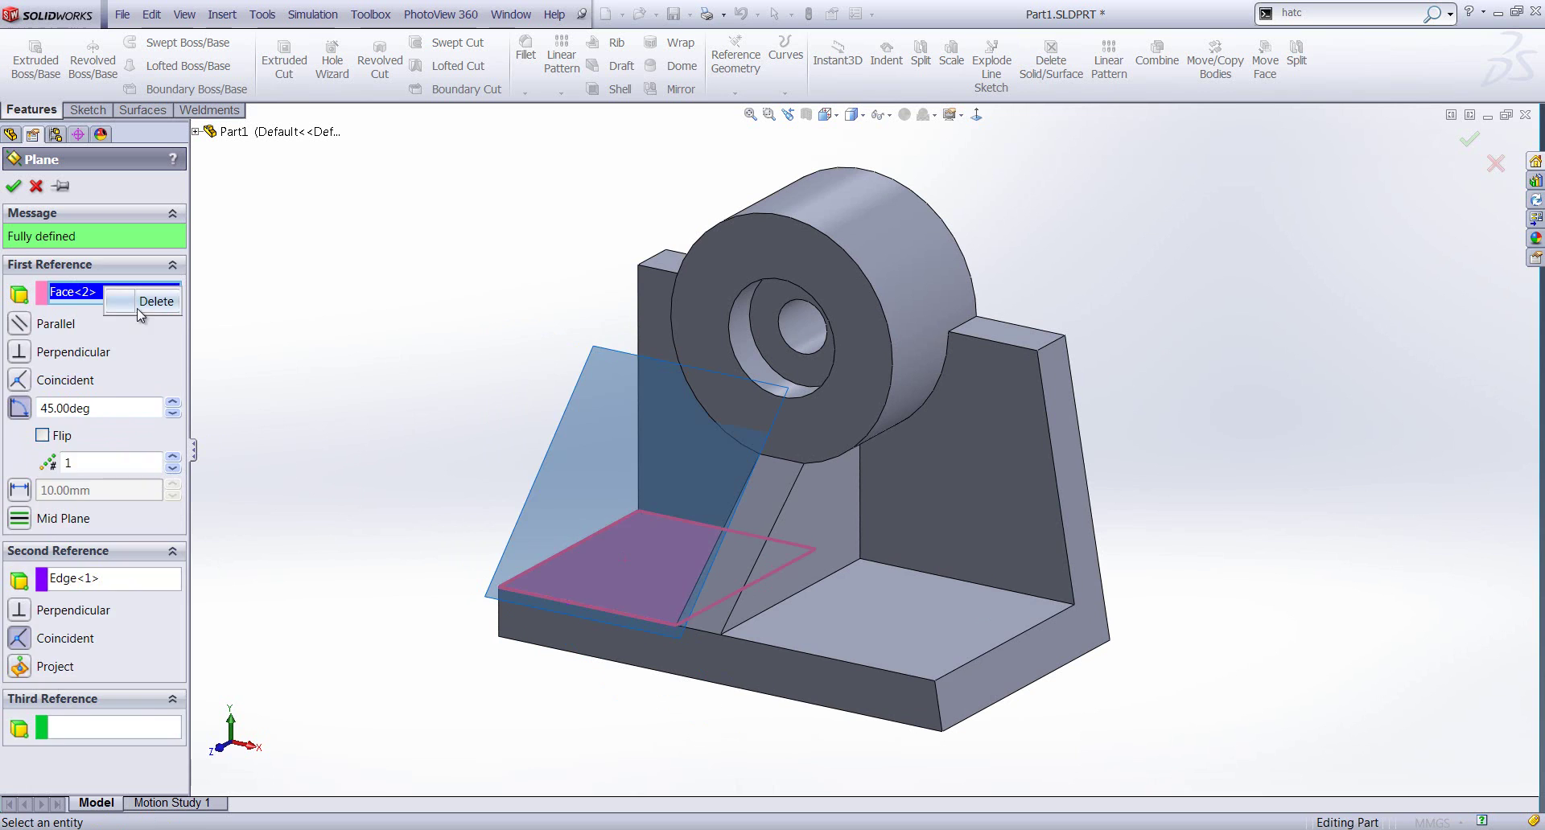
{"action": "key", "text": "Delete"}
{"action": "left_click", "coordinate": [124, 372]}
{"action": "right_click", "coordinate": [124, 378]}
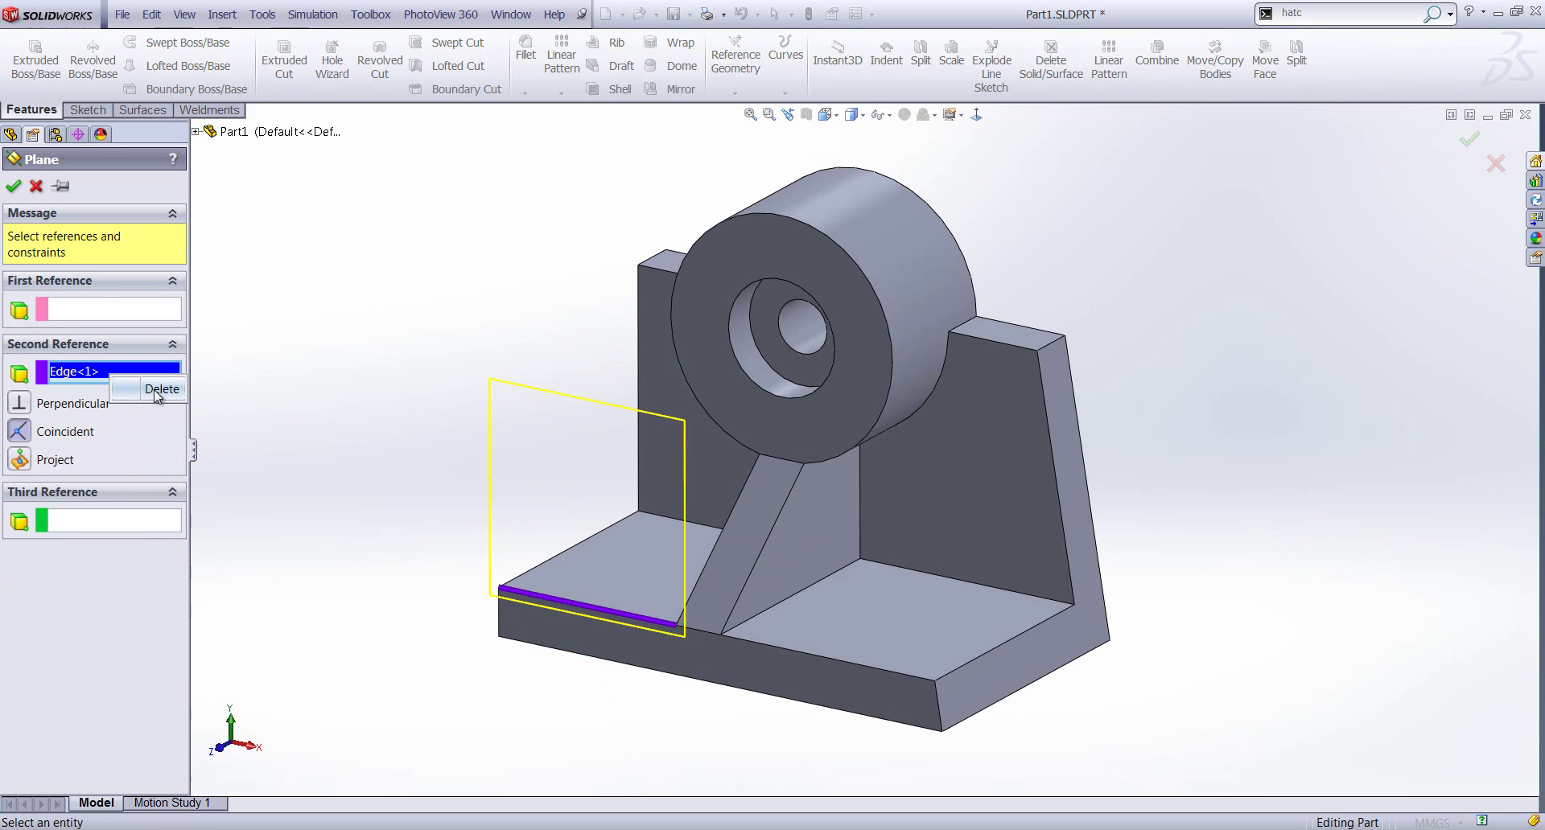
{"action": "left_click", "coordinate": [160, 389]}
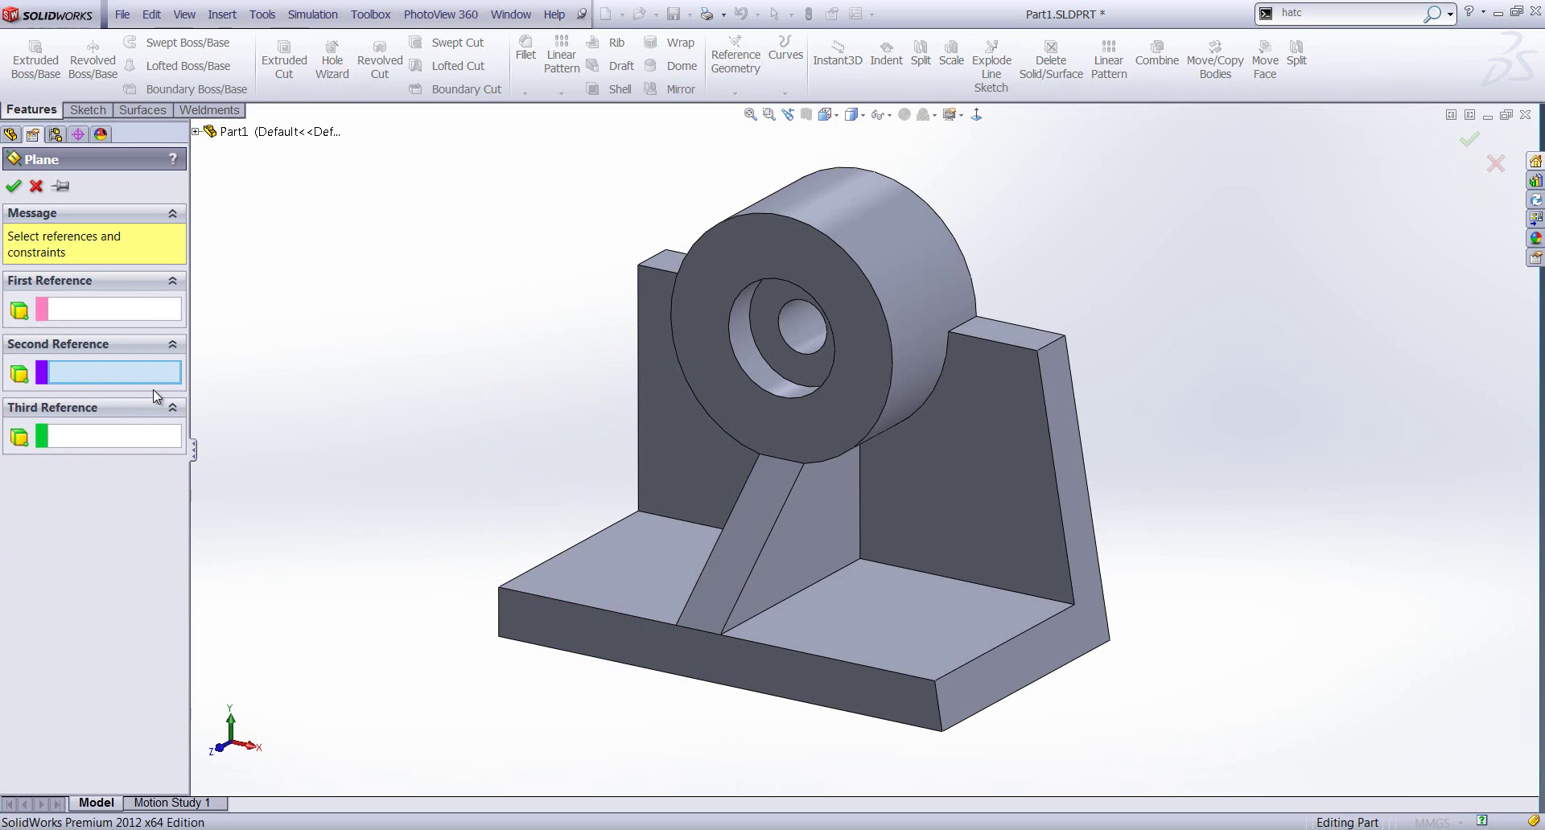
Define the plane through the base's left top, front bottom and back right corners.
{"action": "left_click", "coordinate": [500, 587]}
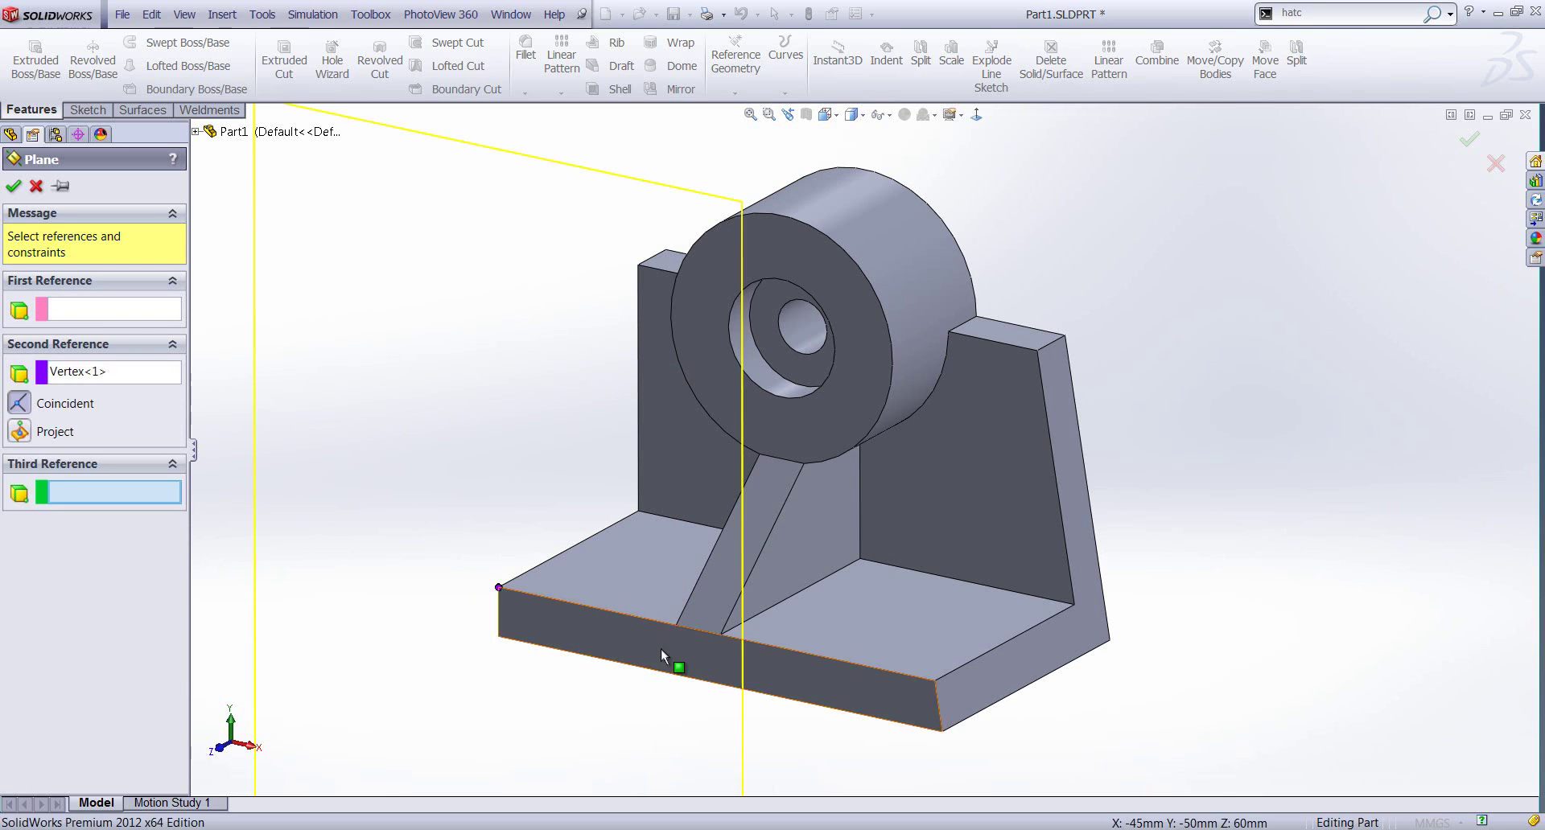
{"action": "left_click", "coordinate": [942, 733]}
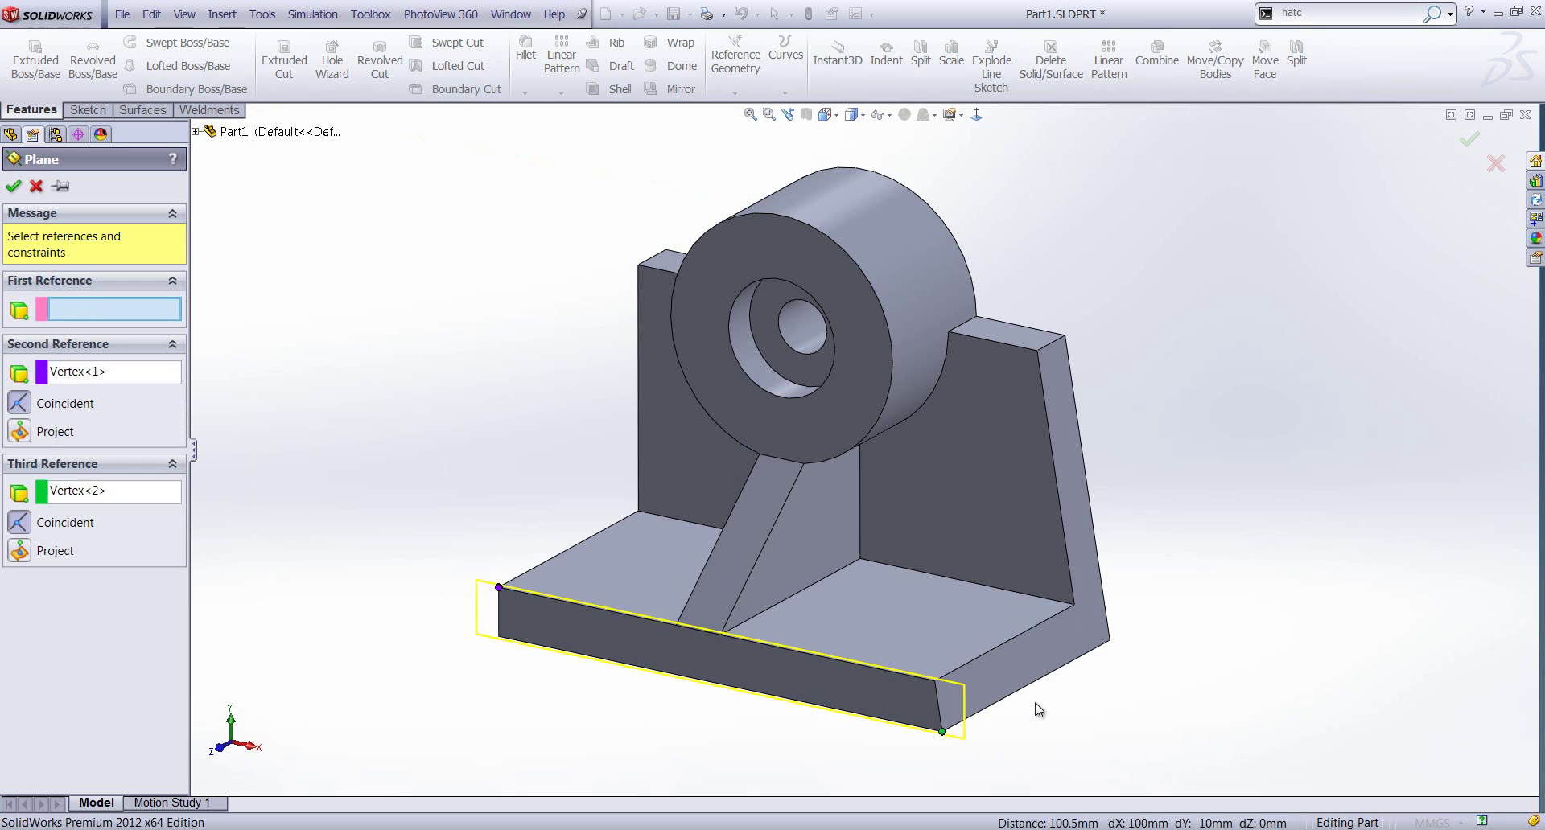
{"action": "left_click", "coordinate": [1109, 641]}
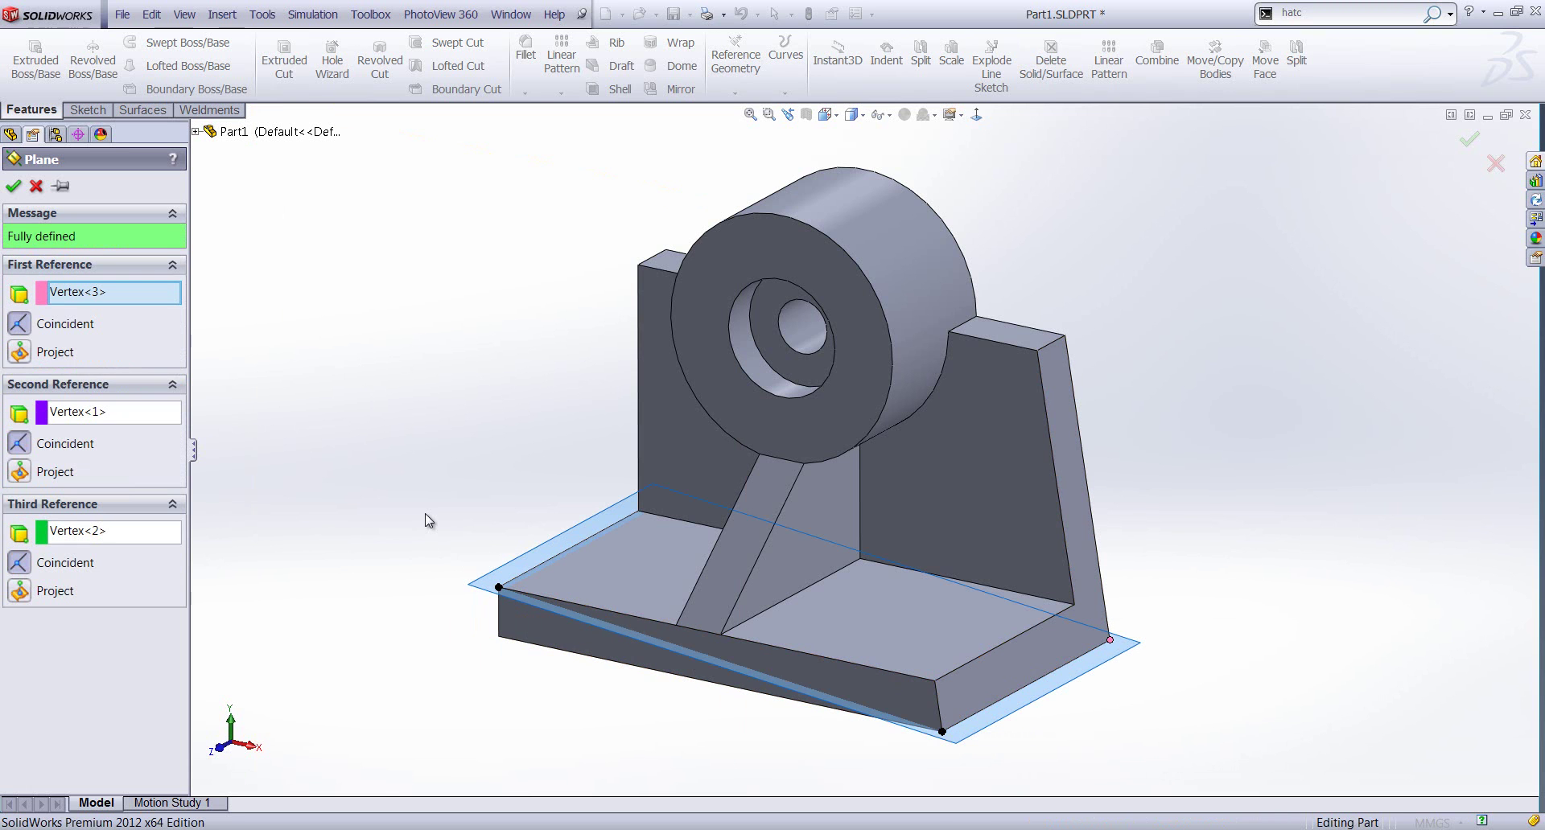
Delete the corner vertex references one by one.
{"action": "left_click", "coordinate": [141, 300]}
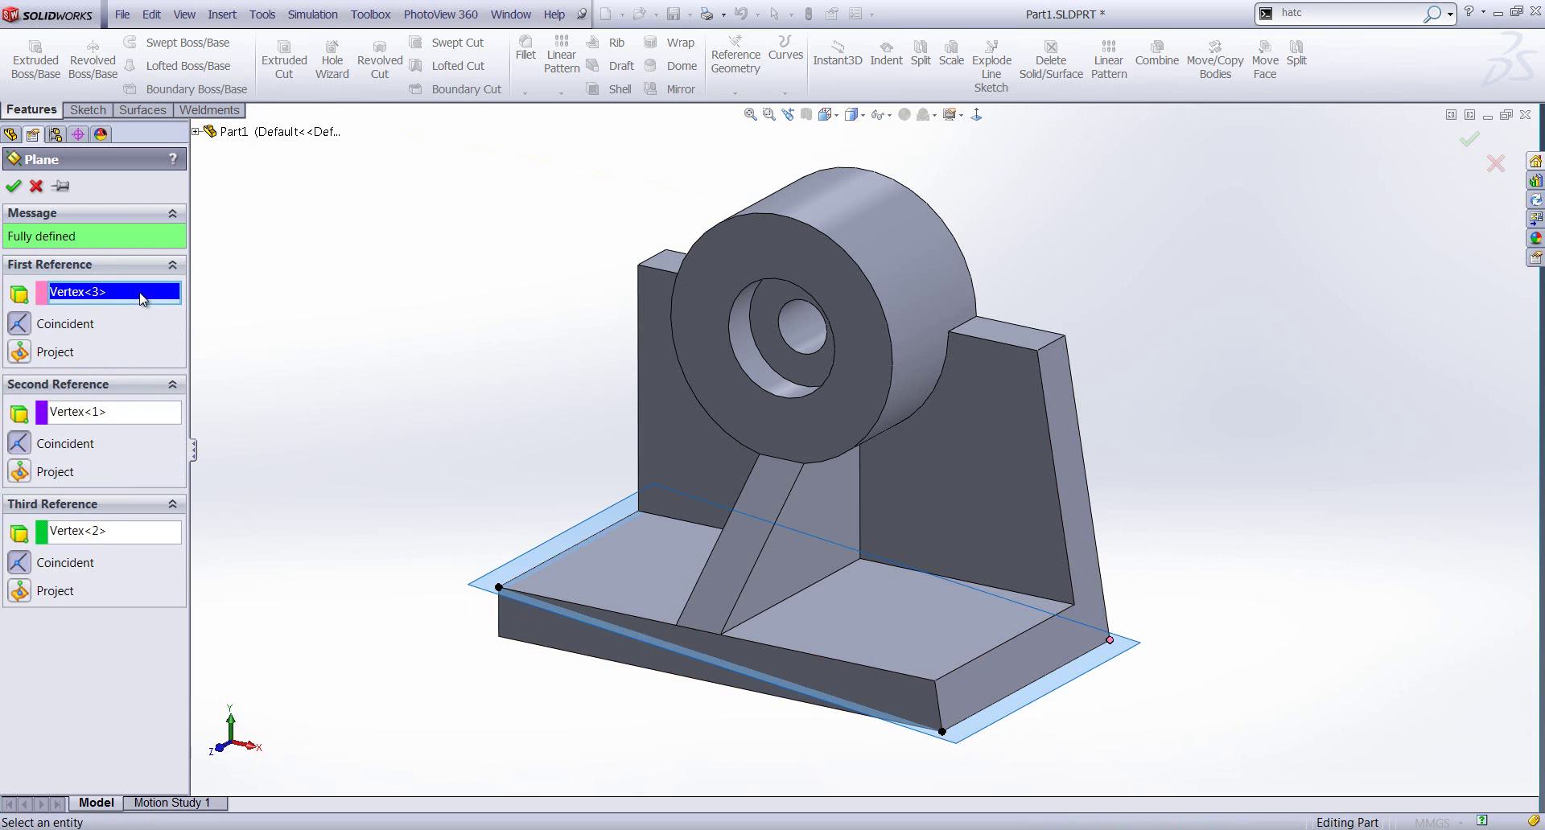
{"action": "left_click", "coordinate": [181, 309]}
{"action": "right_click", "coordinate": [139, 375]}
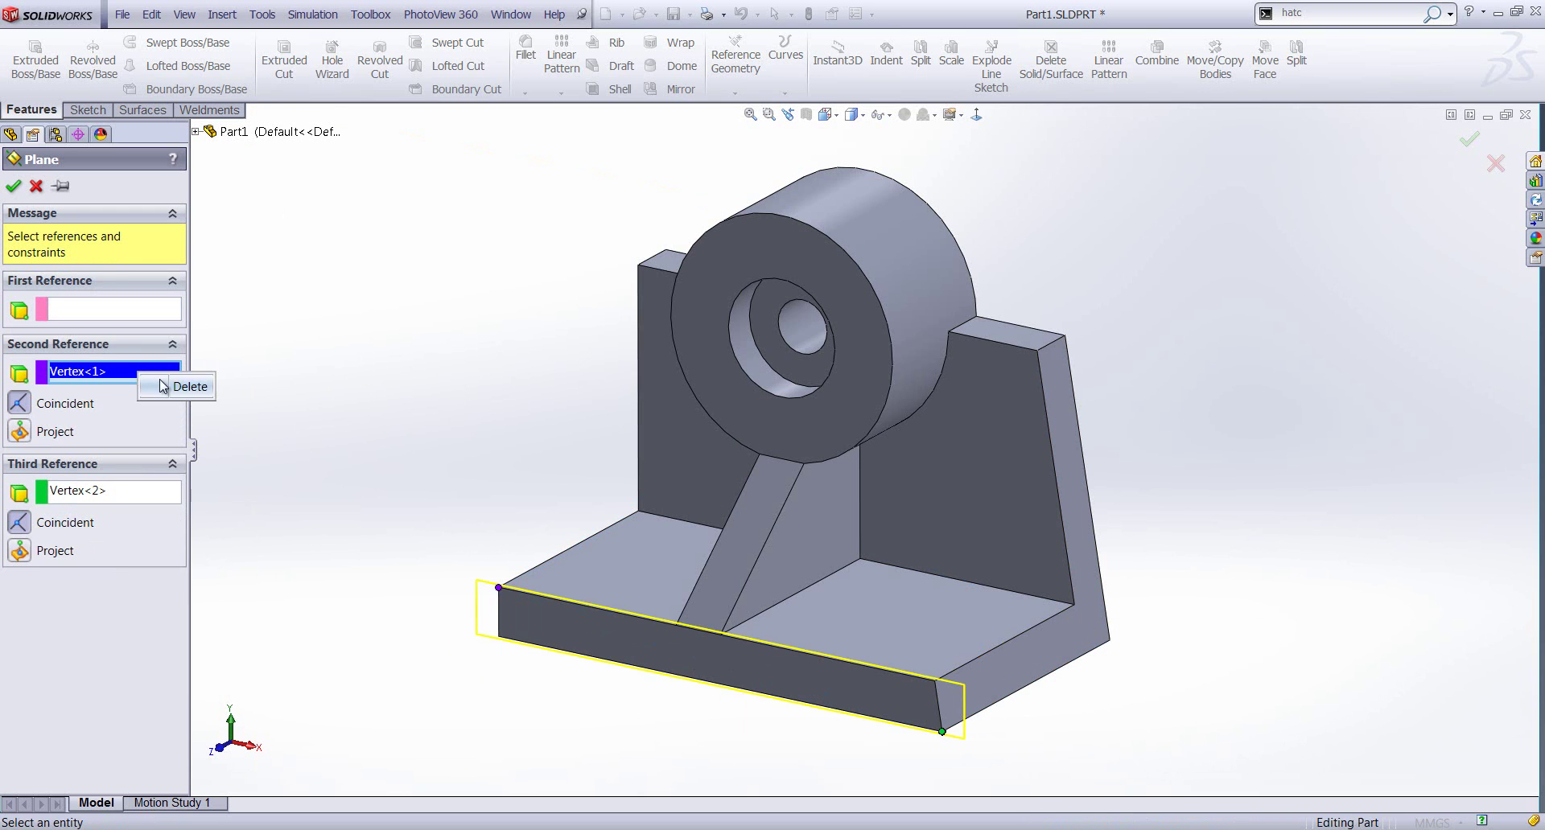
{"action": "left_click", "coordinate": [170, 386]}
{"action": "left_click", "coordinate": [137, 435]}
Remove the last vertex, then reference the back wall's bottom edge and the front bottom corner.
{"action": "right_click", "coordinate": [142, 441]}
{"action": "left_click", "coordinate": [179, 448]}
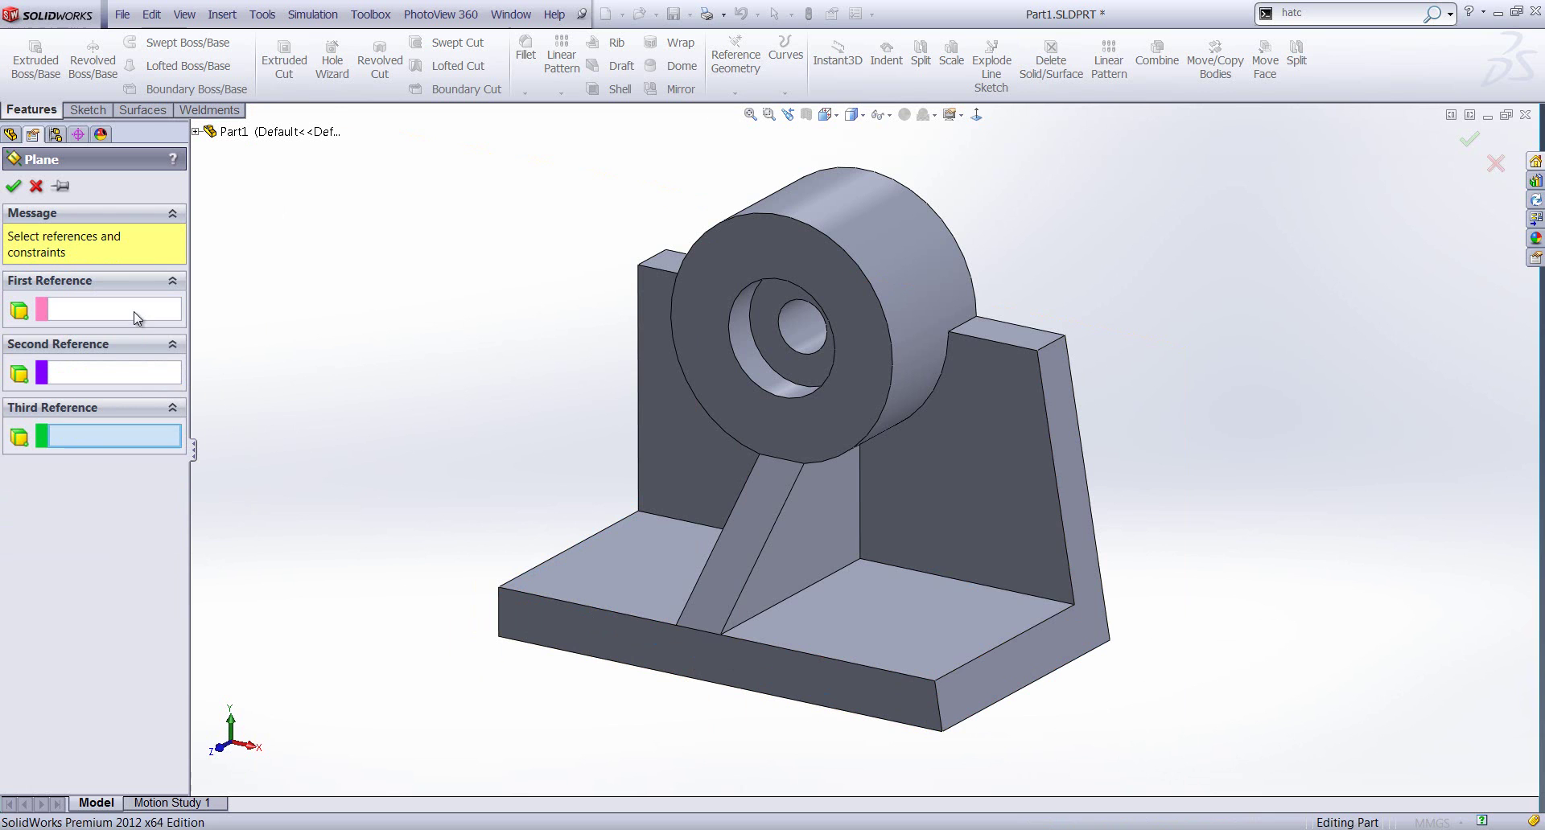
{"action": "left_click", "coordinate": [1000, 588]}
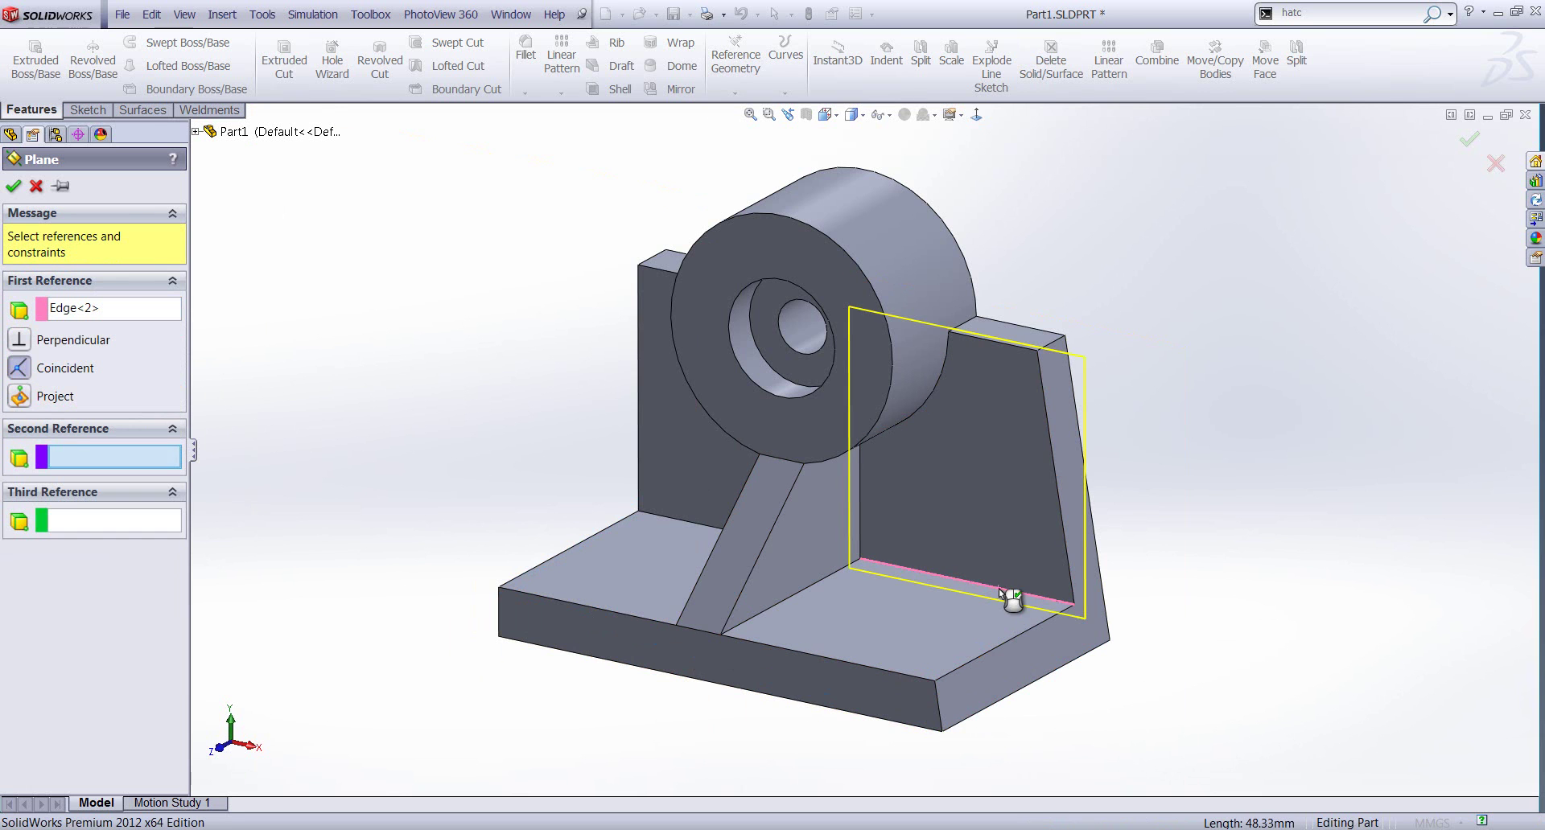
{"action": "left_click", "coordinate": [942, 732]}
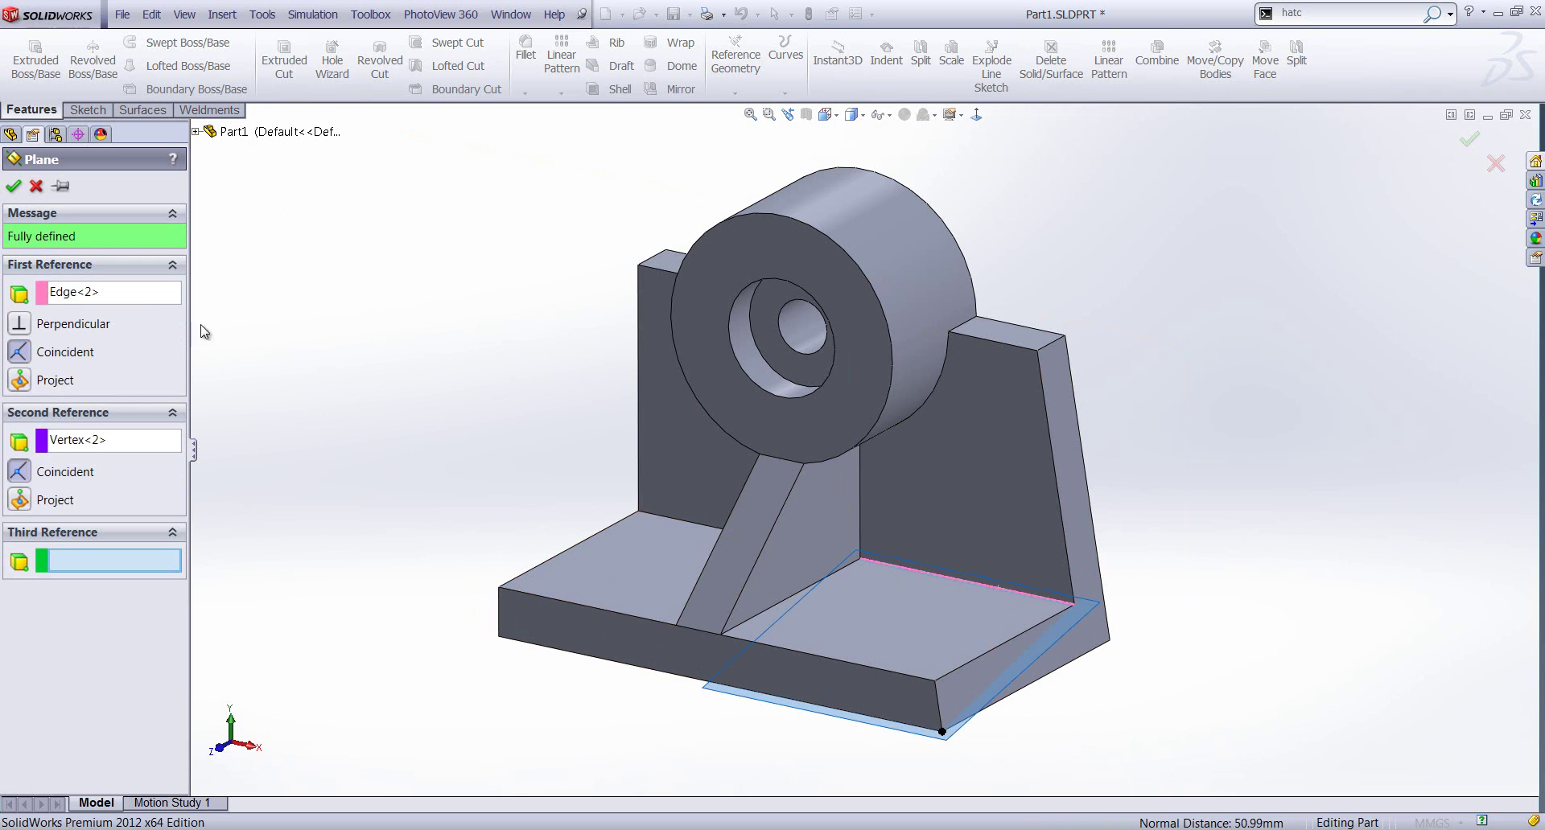
Delete the Edge<2> reference and start removing the Vertex<2> reference.
{"action": "left_click", "coordinate": [163, 309]}
{"action": "key", "text": "Delete"}
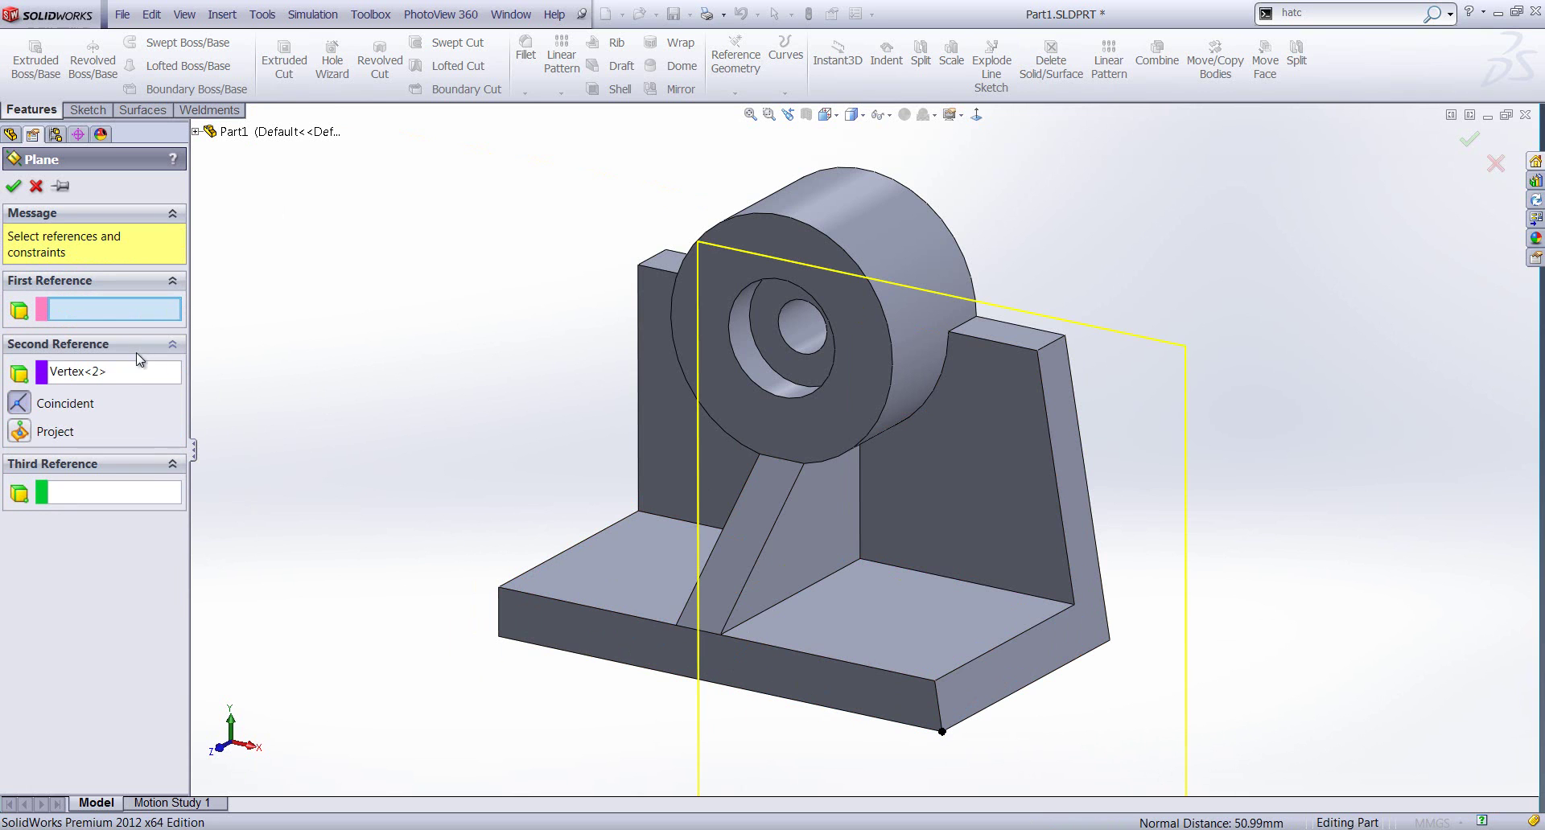
{"action": "right_click", "coordinate": [137, 372]}
{"action": "left_click", "coordinate": [190, 387]}
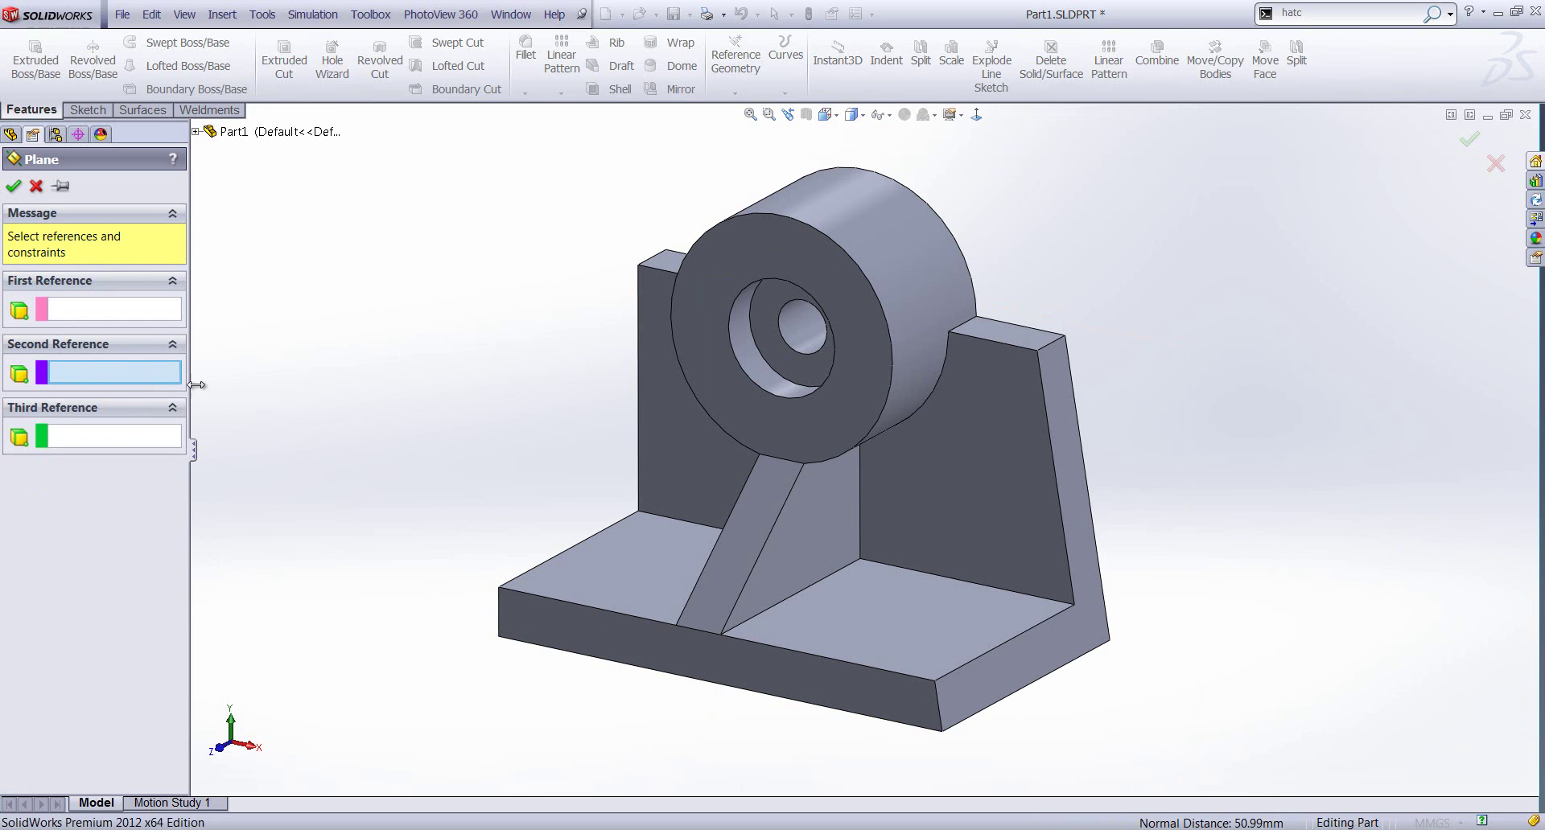
{"action": "middle_click_drag", "start_coordinate": [788, 455], "coordinate": [832, 442]}
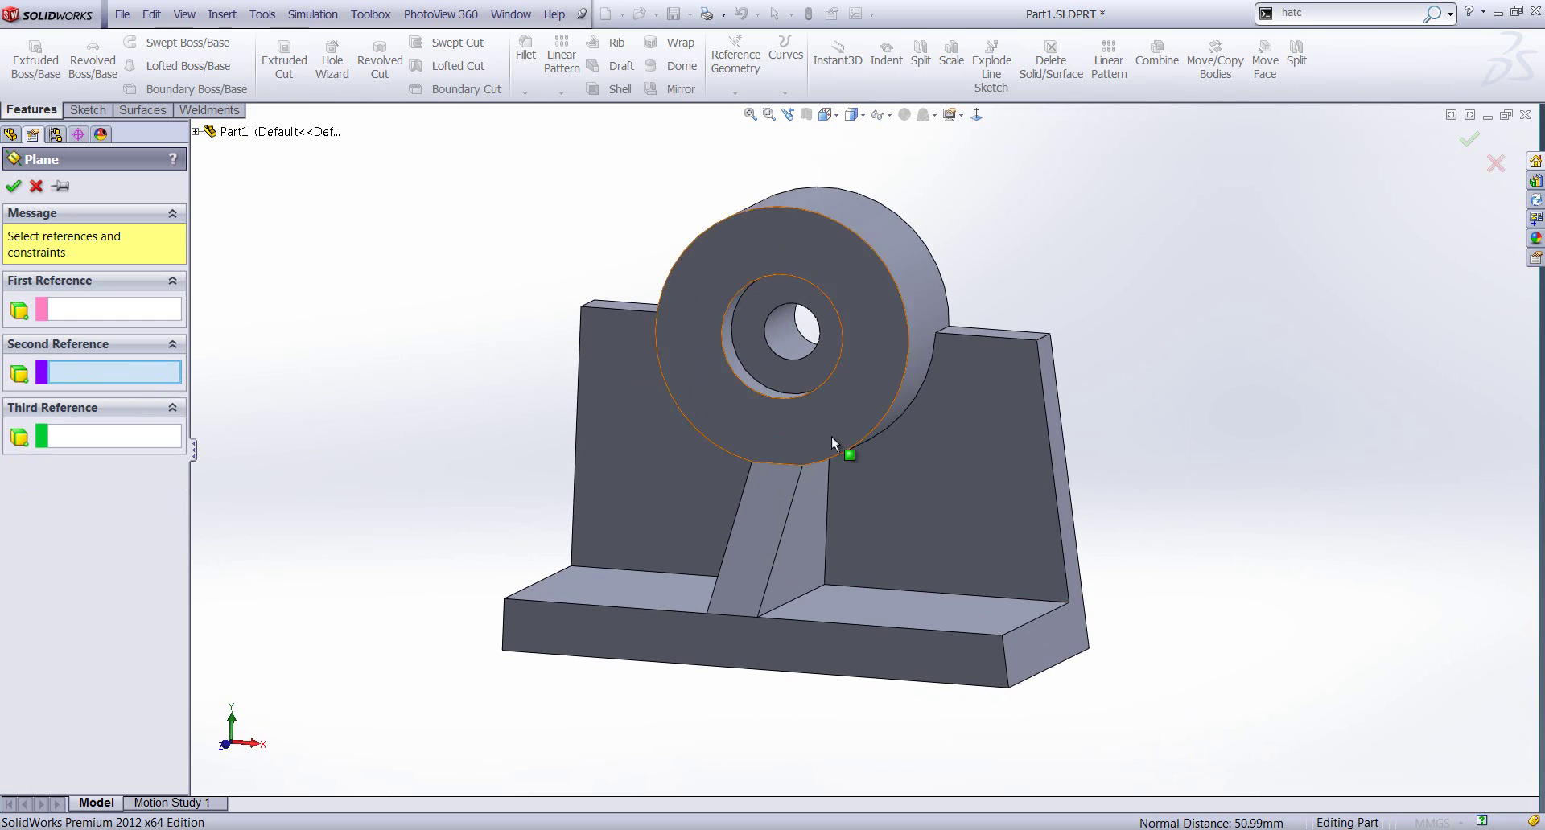
{"action": "left_click", "coordinate": [1056, 438]}
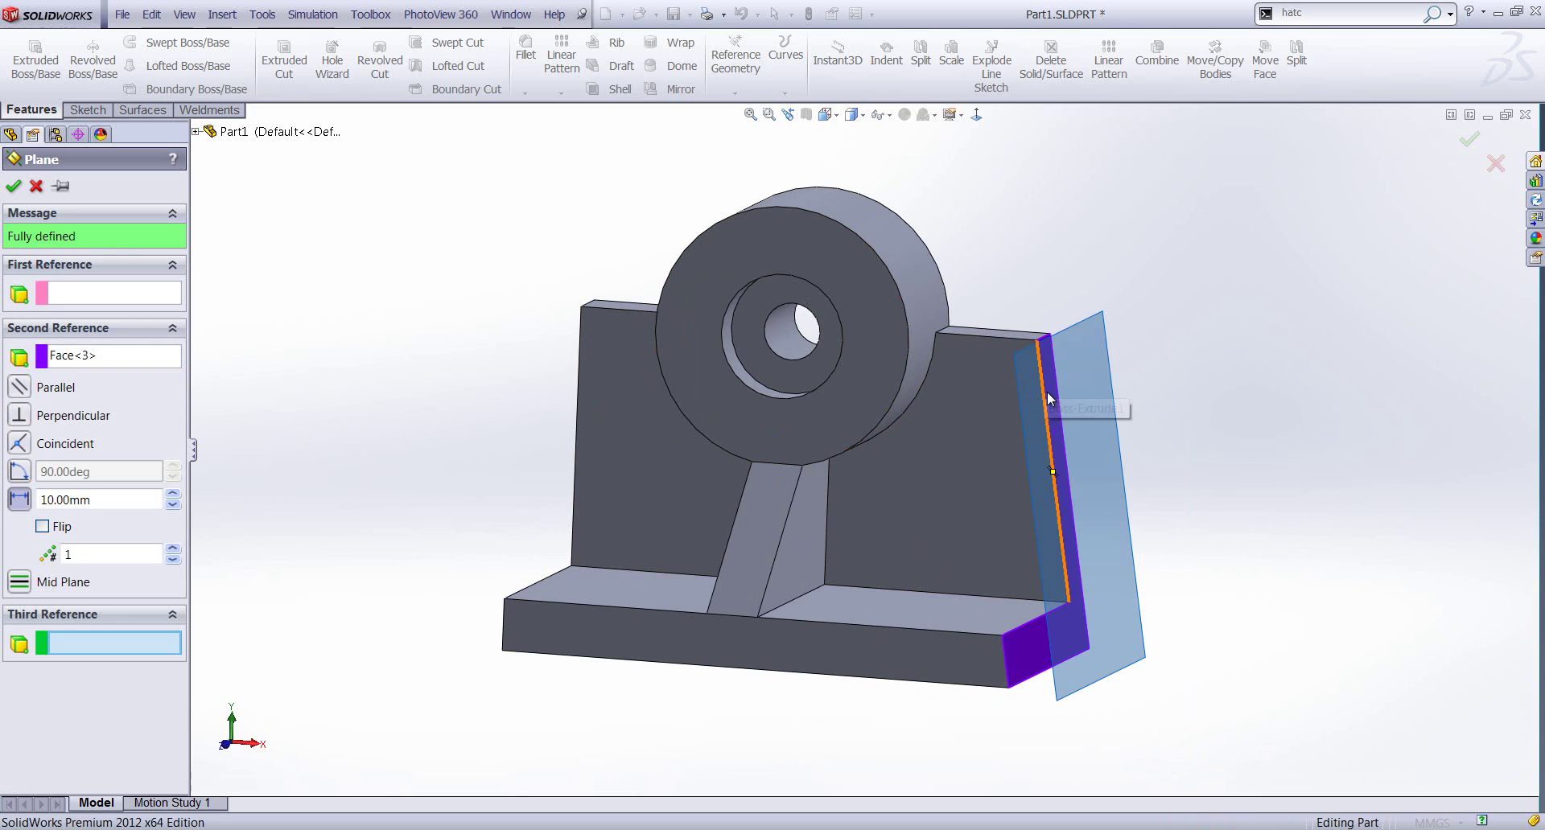
{"action": "left_click", "coordinate": [595, 300]}
{"action": "key", "text": "ctrl+1"}
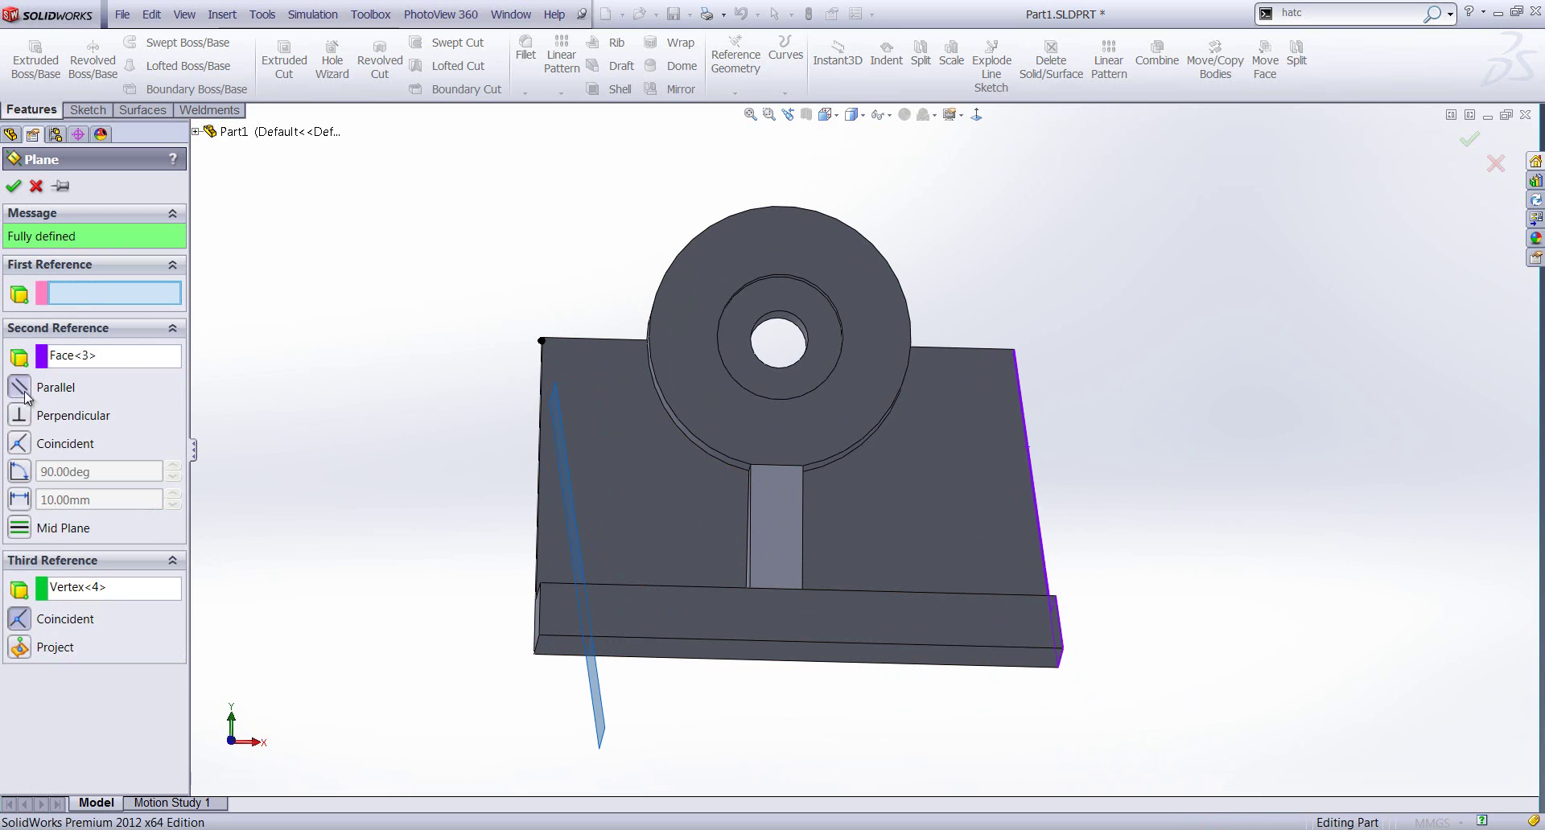
{"action": "left_click", "coordinate": [134, 363]}
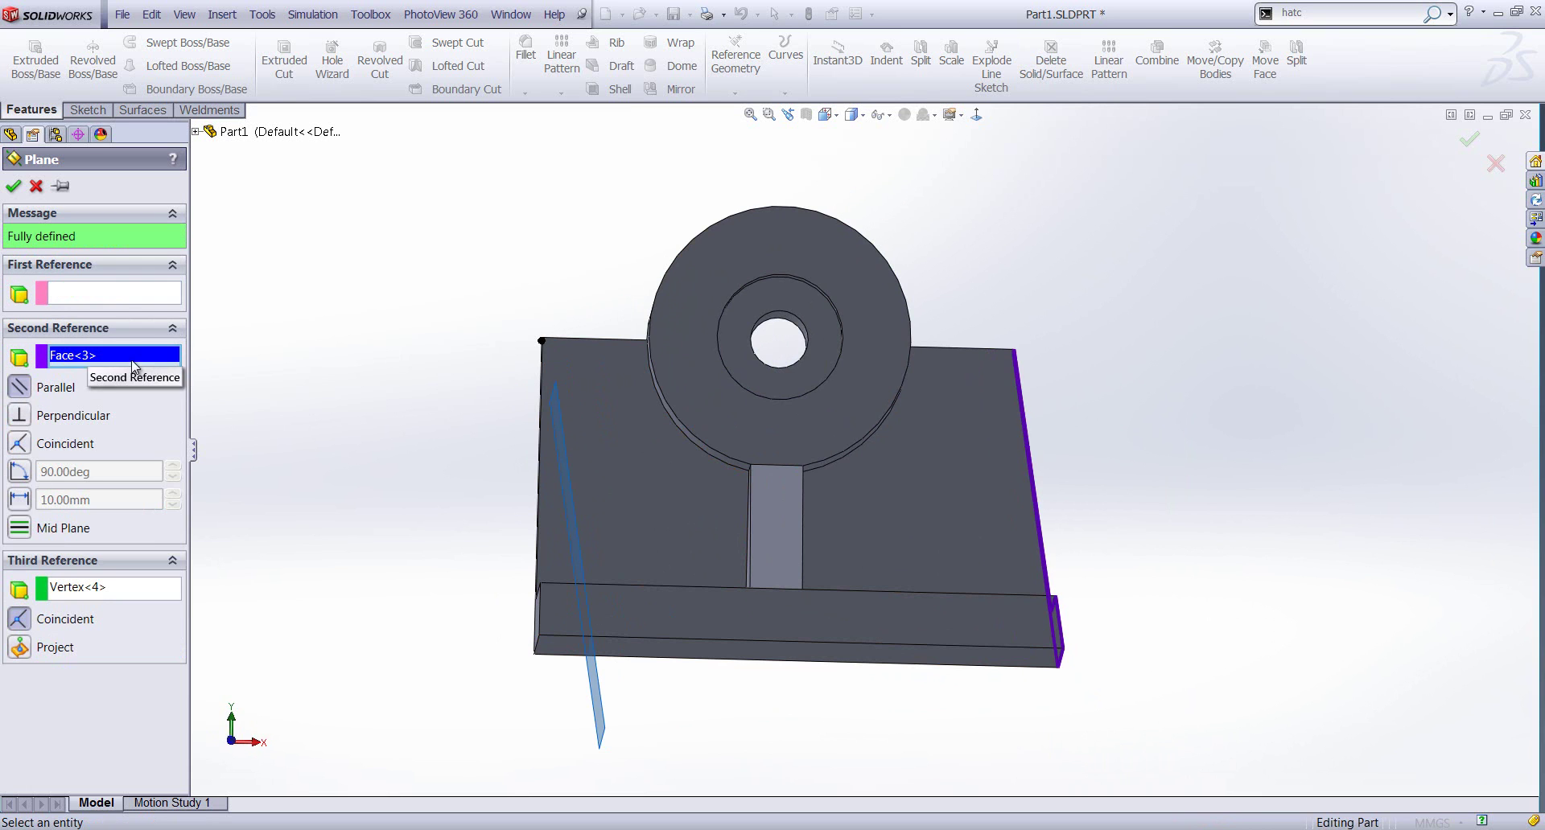
{"action": "right_click", "coordinate": [134, 364]}
{"action": "left_click", "coordinate": [165, 380]}
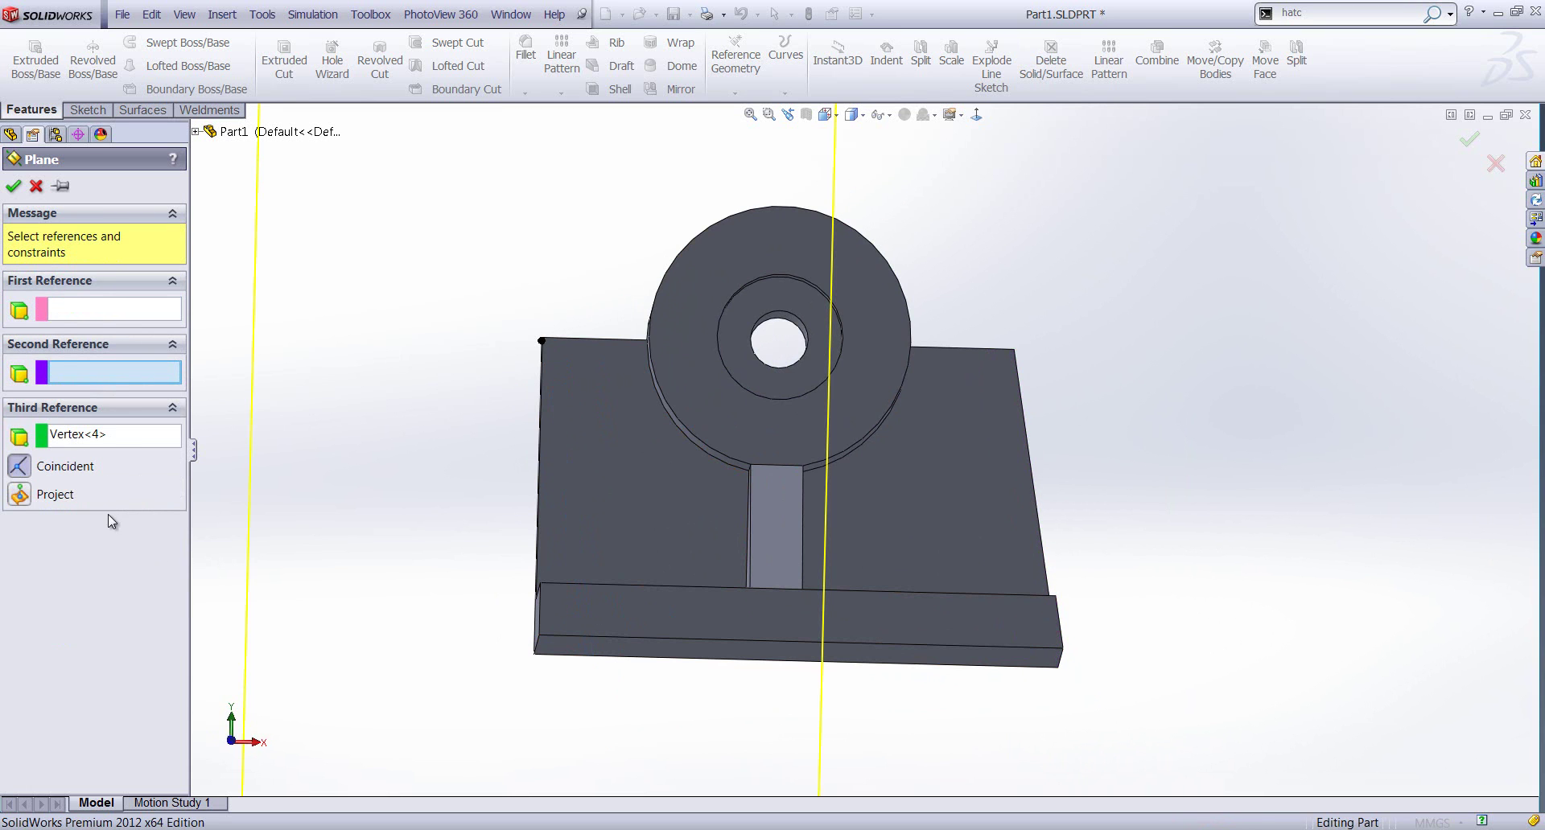
{"action": "left_click", "coordinate": [119, 443]}
{"action": "right_click", "coordinate": [119, 444]}
{"action": "left_click", "coordinate": [157, 457]}
{"action": "left_click", "coordinate": [124, 311]}
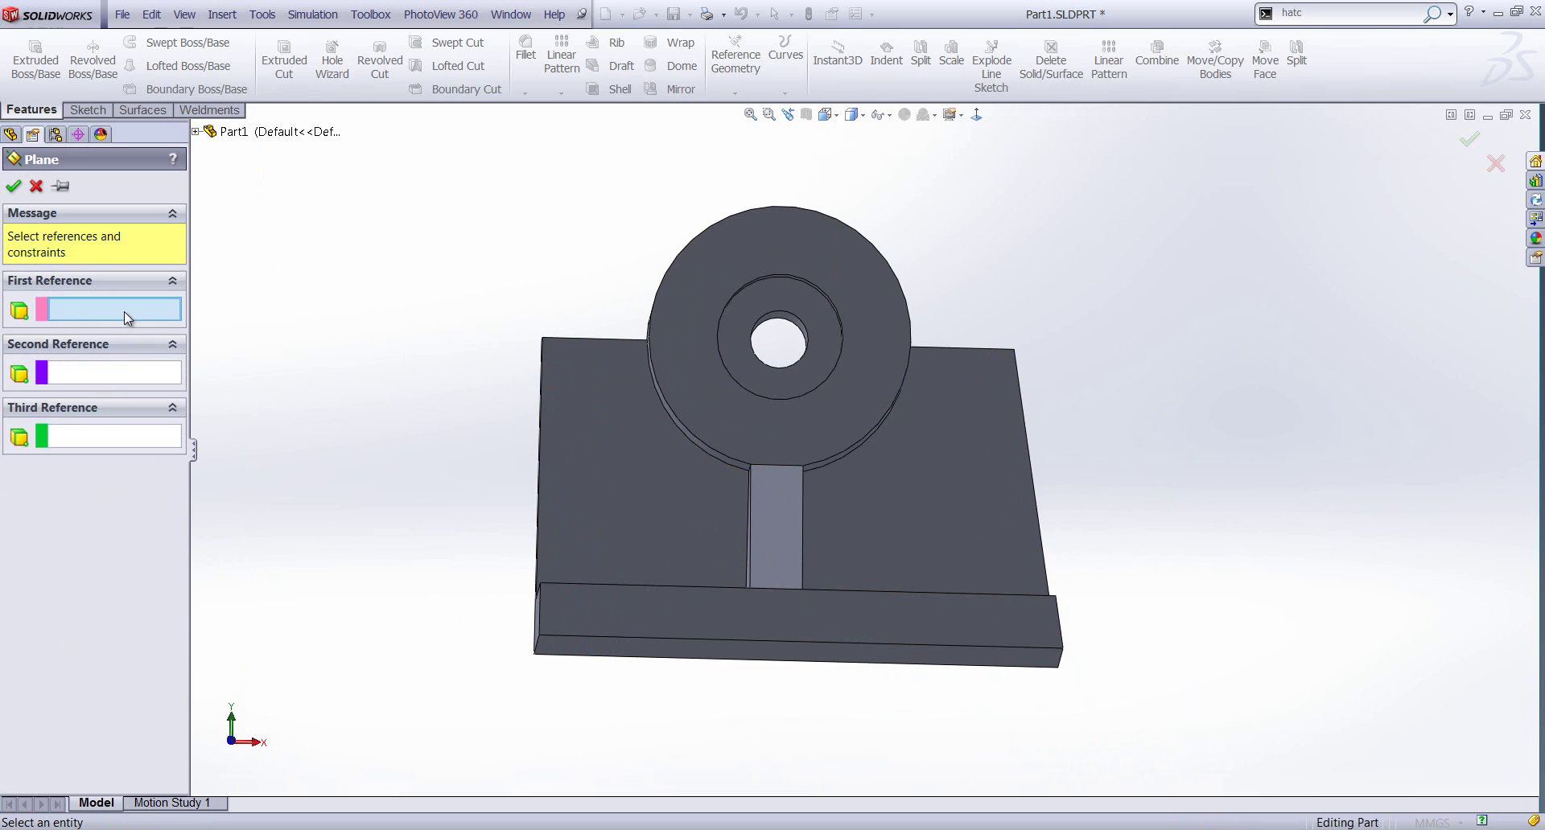
{"action": "middle_click_drag", "start_coordinate": [542, 446], "coordinate": [486, 524]}
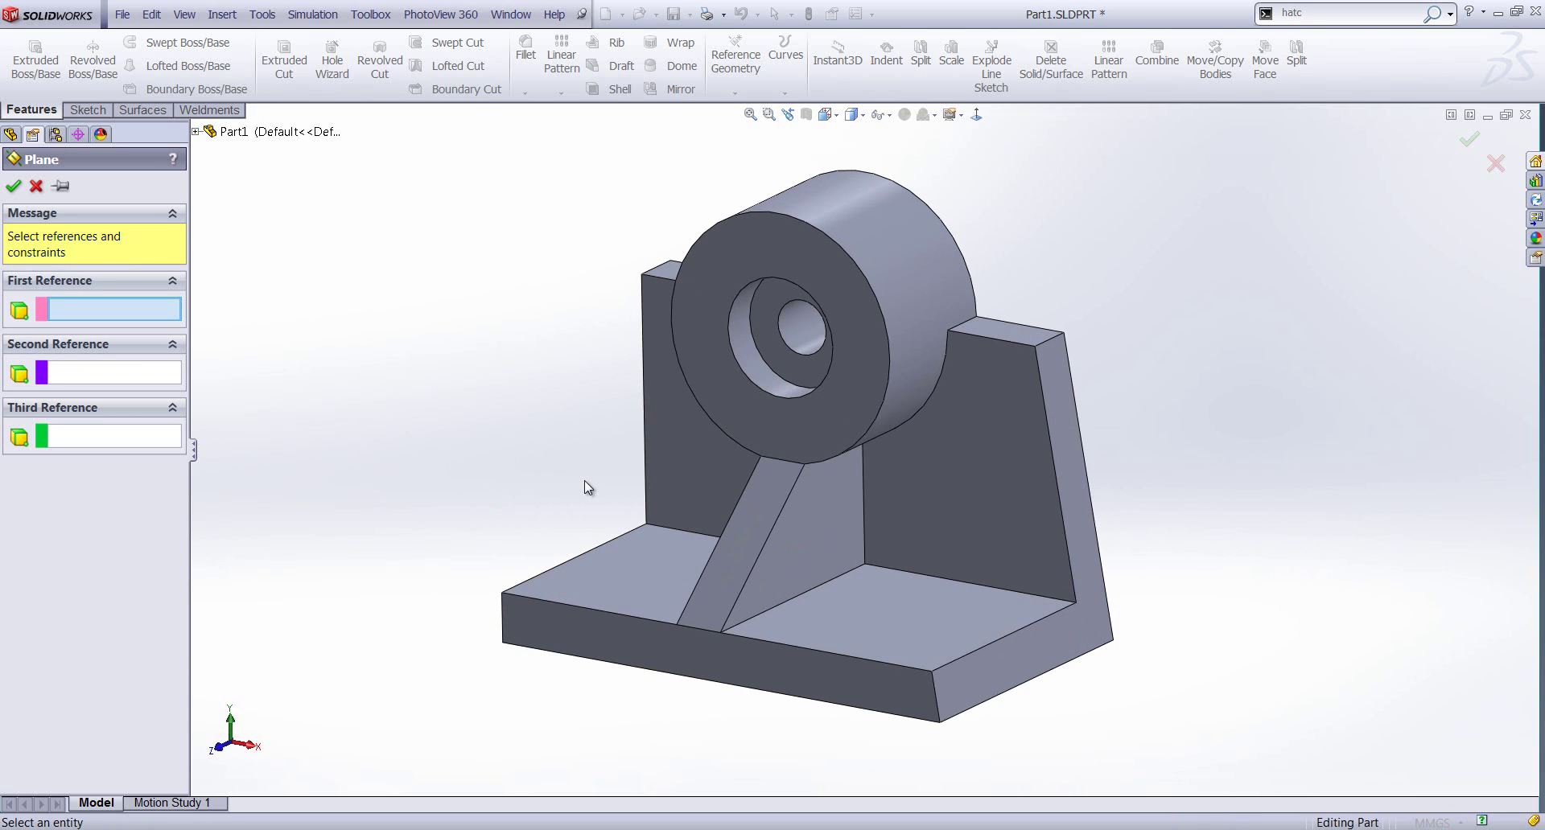
{"action": "left_click", "coordinate": [877, 197]}
{"action": "scroll", "coordinate": [875, 550], "scroll_direction": "up", "scroll_amount": 2}
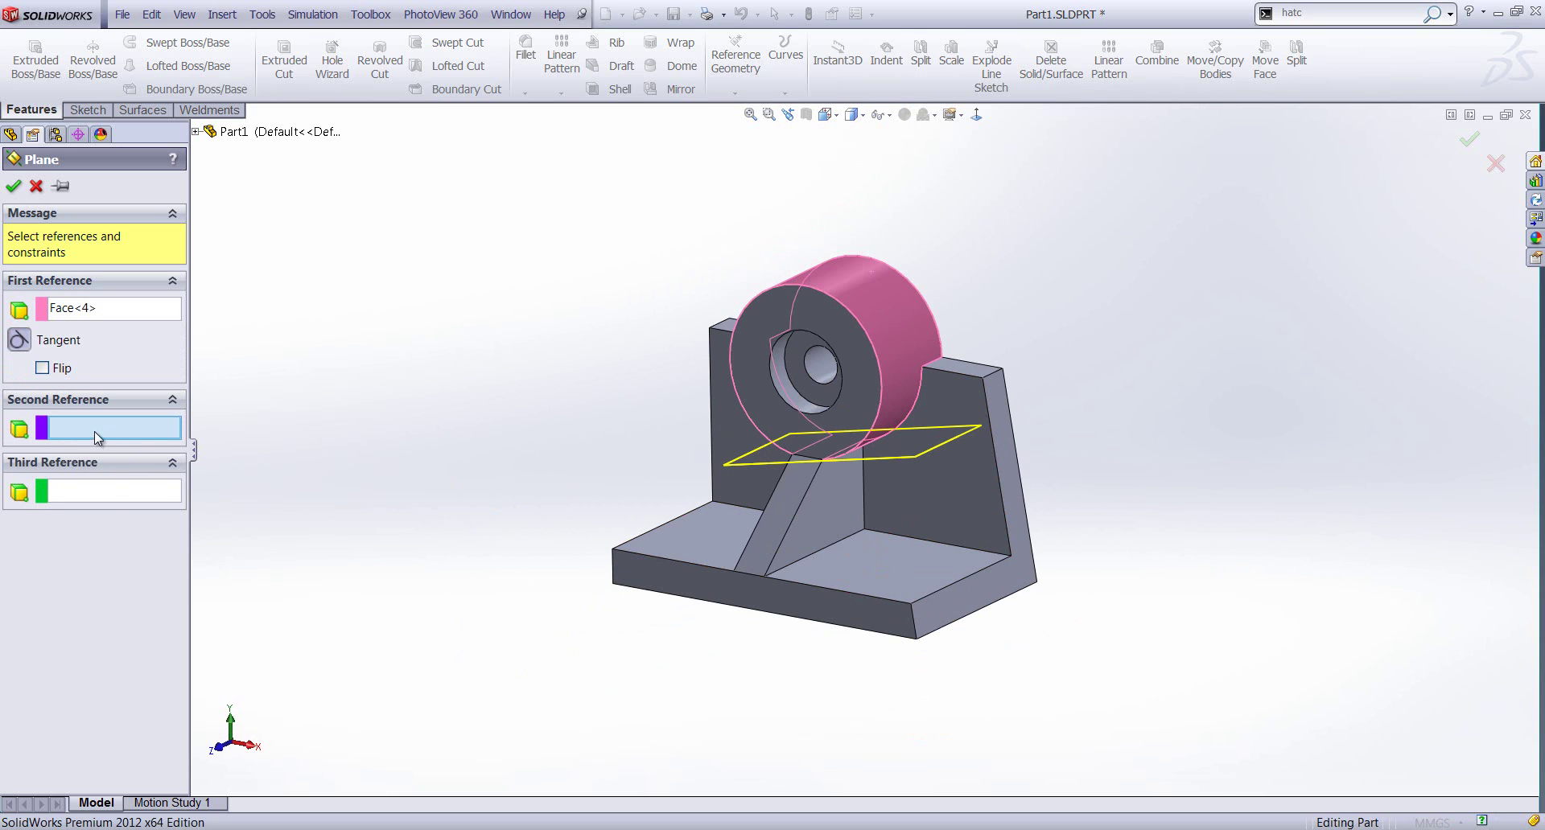
{"action": "left_click", "coordinate": [878, 586]}
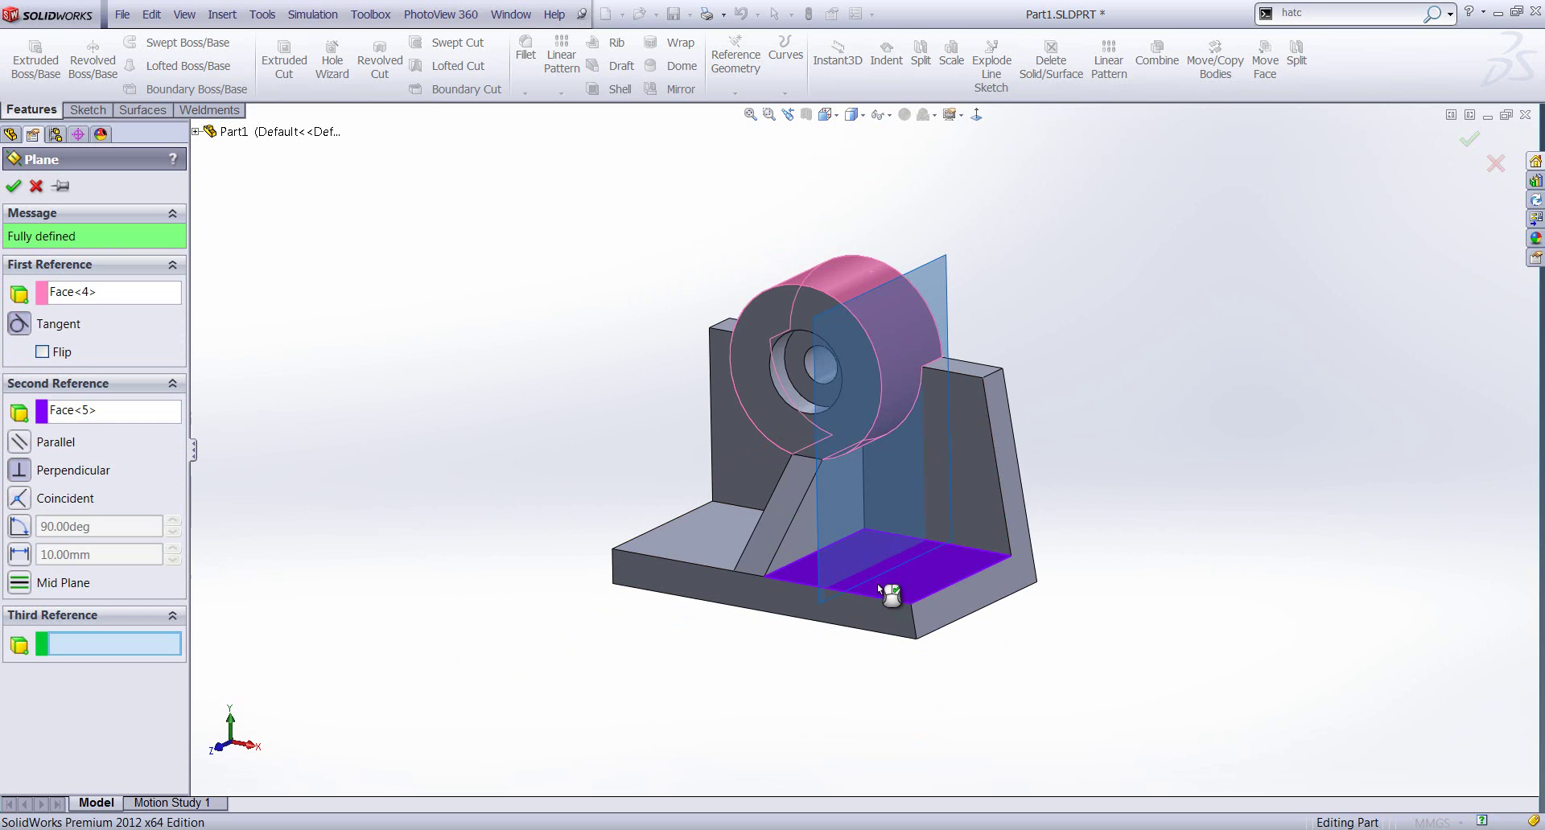
{"action": "middle_click_drag", "start_coordinate": [877, 586], "coordinate": [892, 582]}
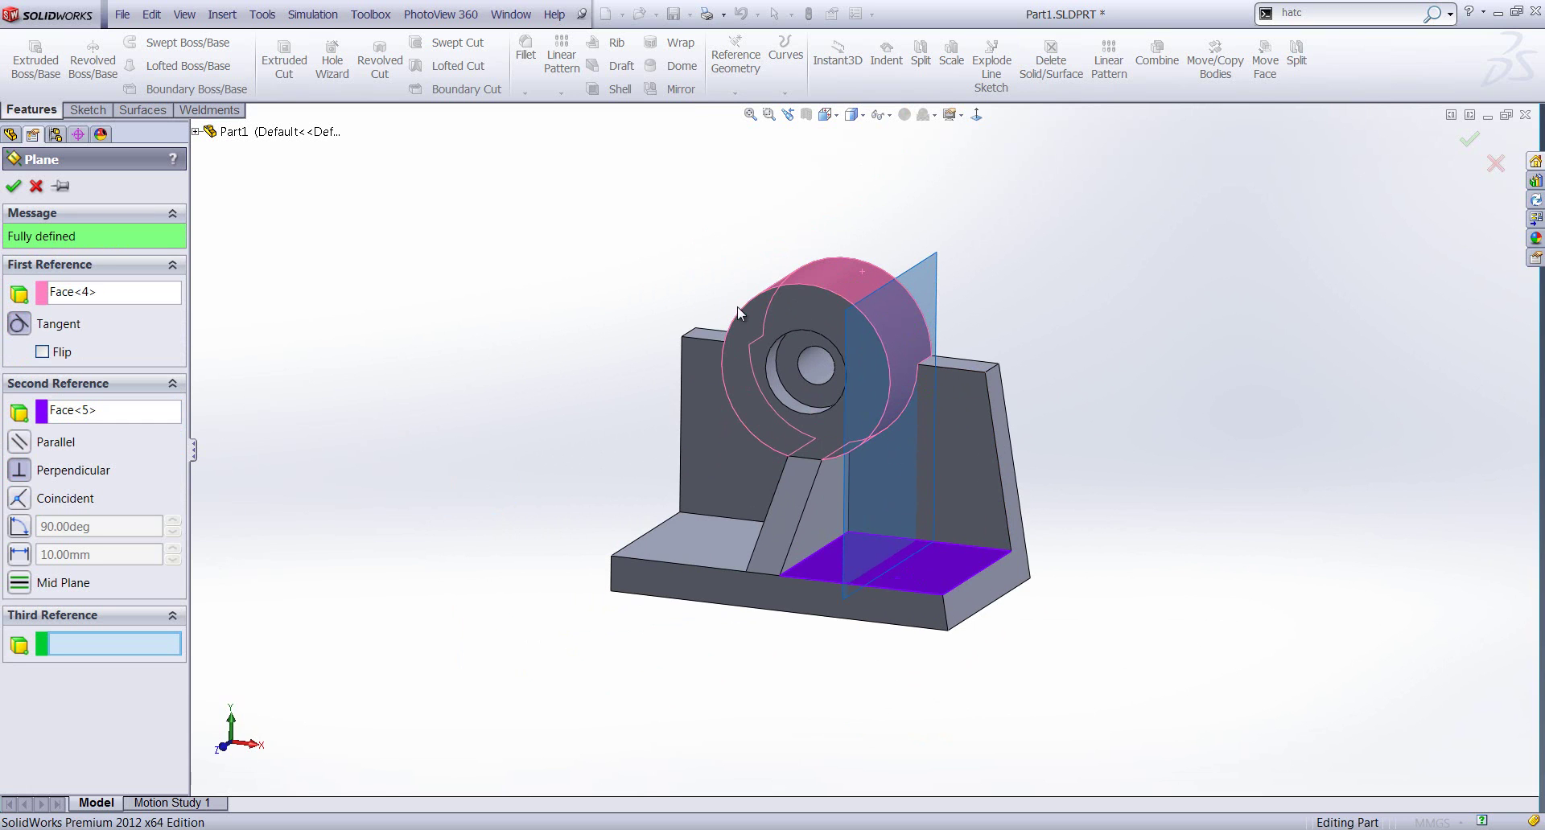
{"action": "left_click", "coordinate": [17, 444]}
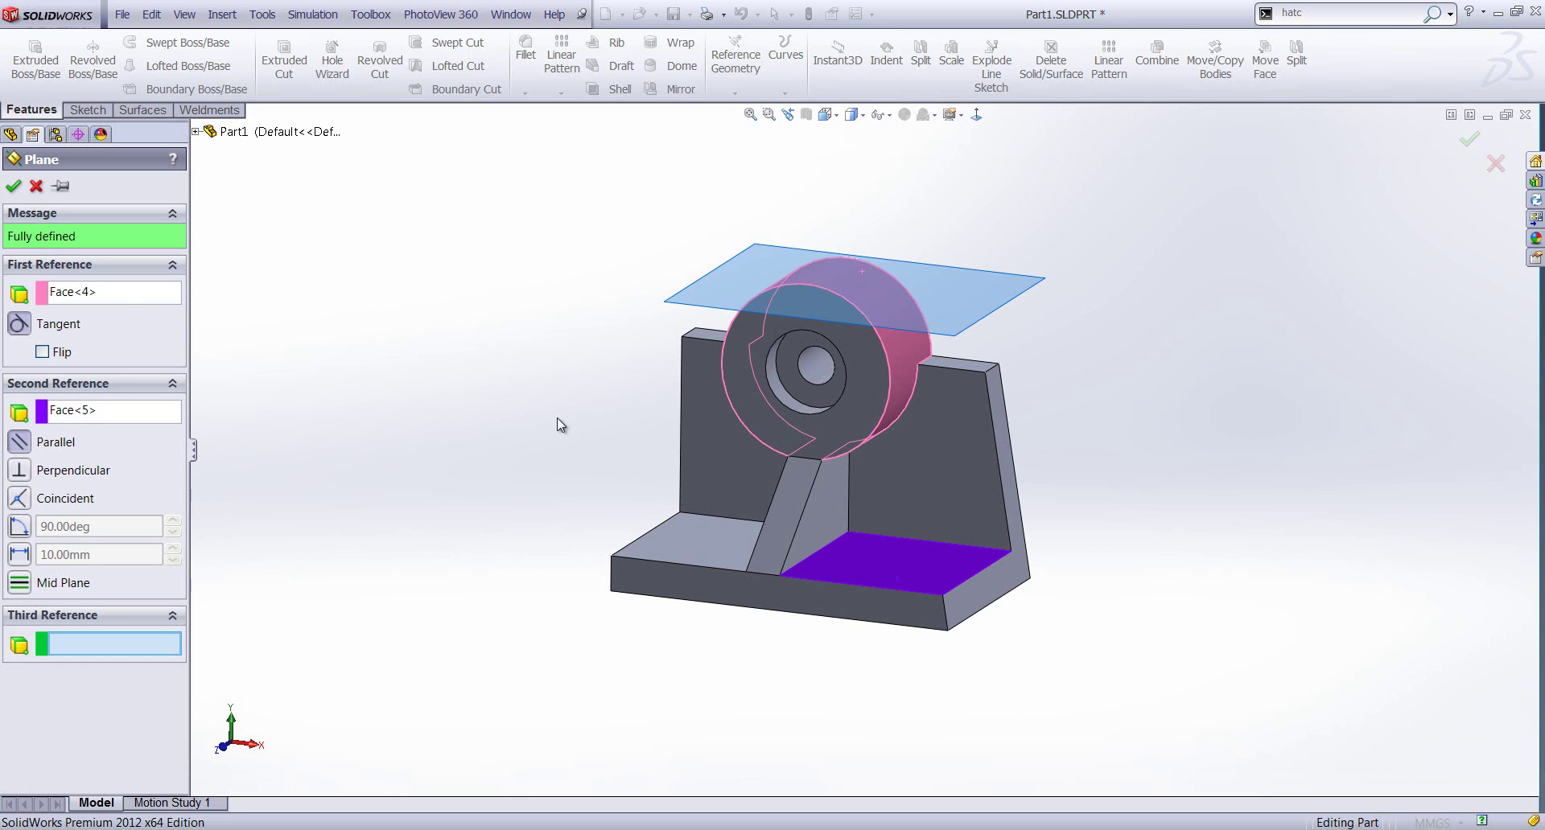
{"action": "left_click", "coordinate": [123, 298]}
{"action": "right_click", "coordinate": [122, 298]}
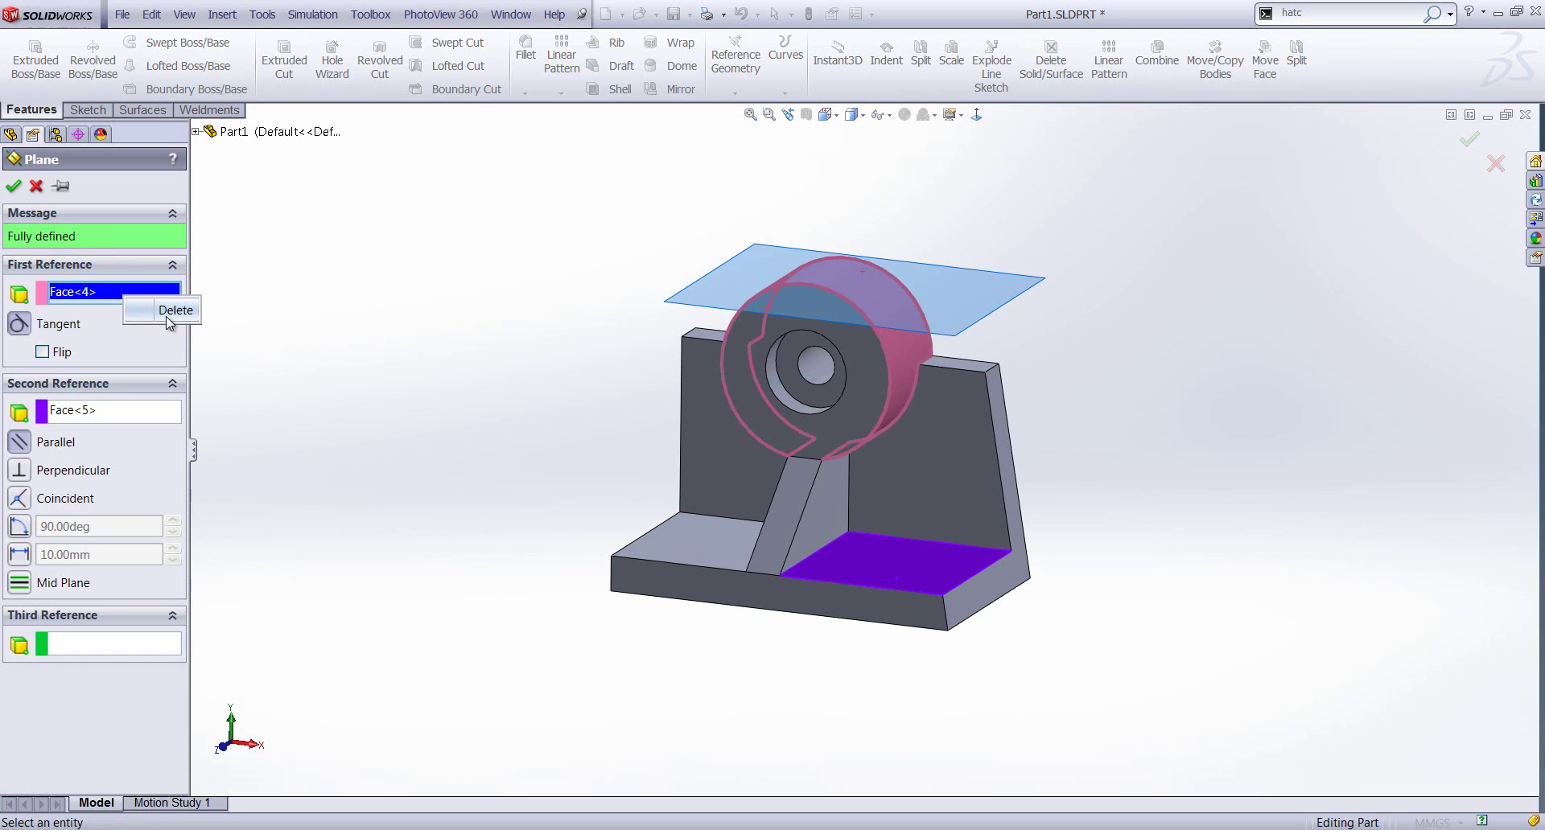
{"action": "left_click", "coordinate": [166, 315]}
Replace the top-face reference with the base's front face and right side face.
{"action": "left_click", "coordinate": [131, 374]}
{"action": "right_click", "coordinate": [131, 374]}
{"action": "left_click", "coordinate": [177, 390]}
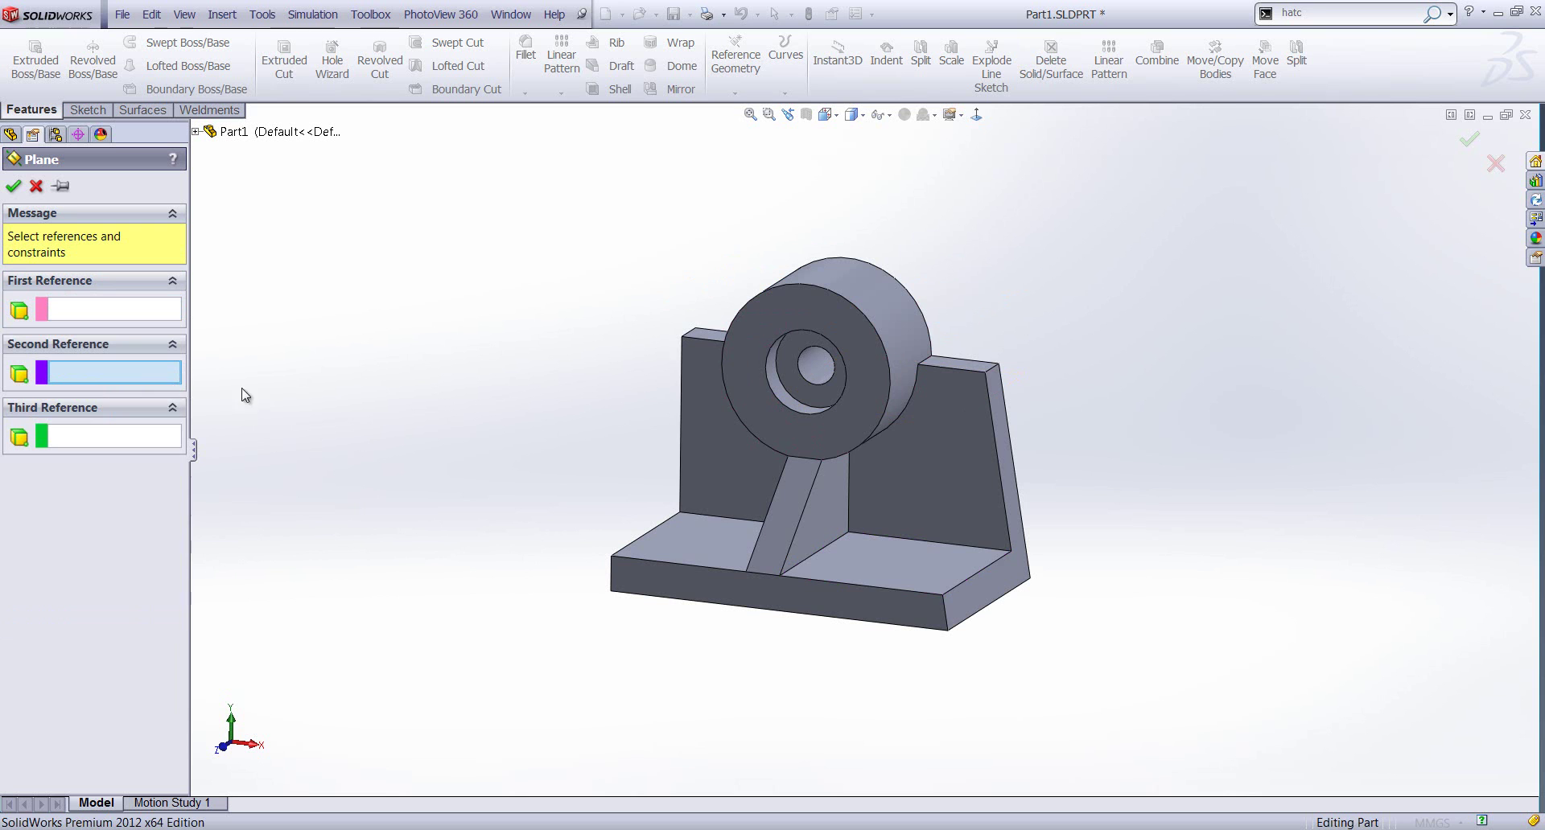
{"action": "left_click", "coordinate": [817, 605]}
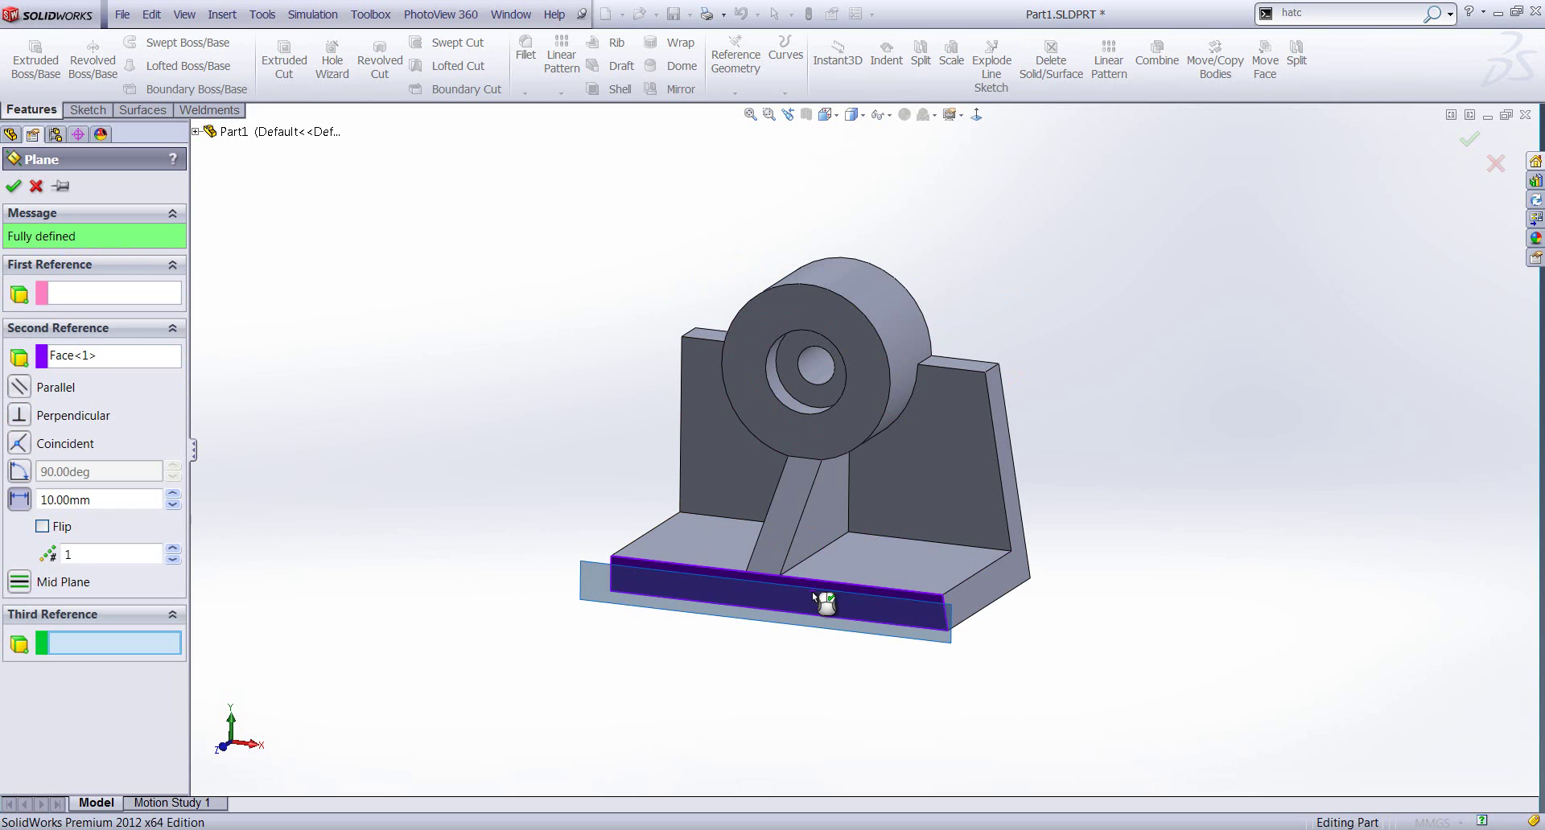
{"action": "middle_click_drag", "start_coordinate": [965, 683], "coordinate": [933, 644]}
{"action": "left_click", "coordinate": [938, 544]}
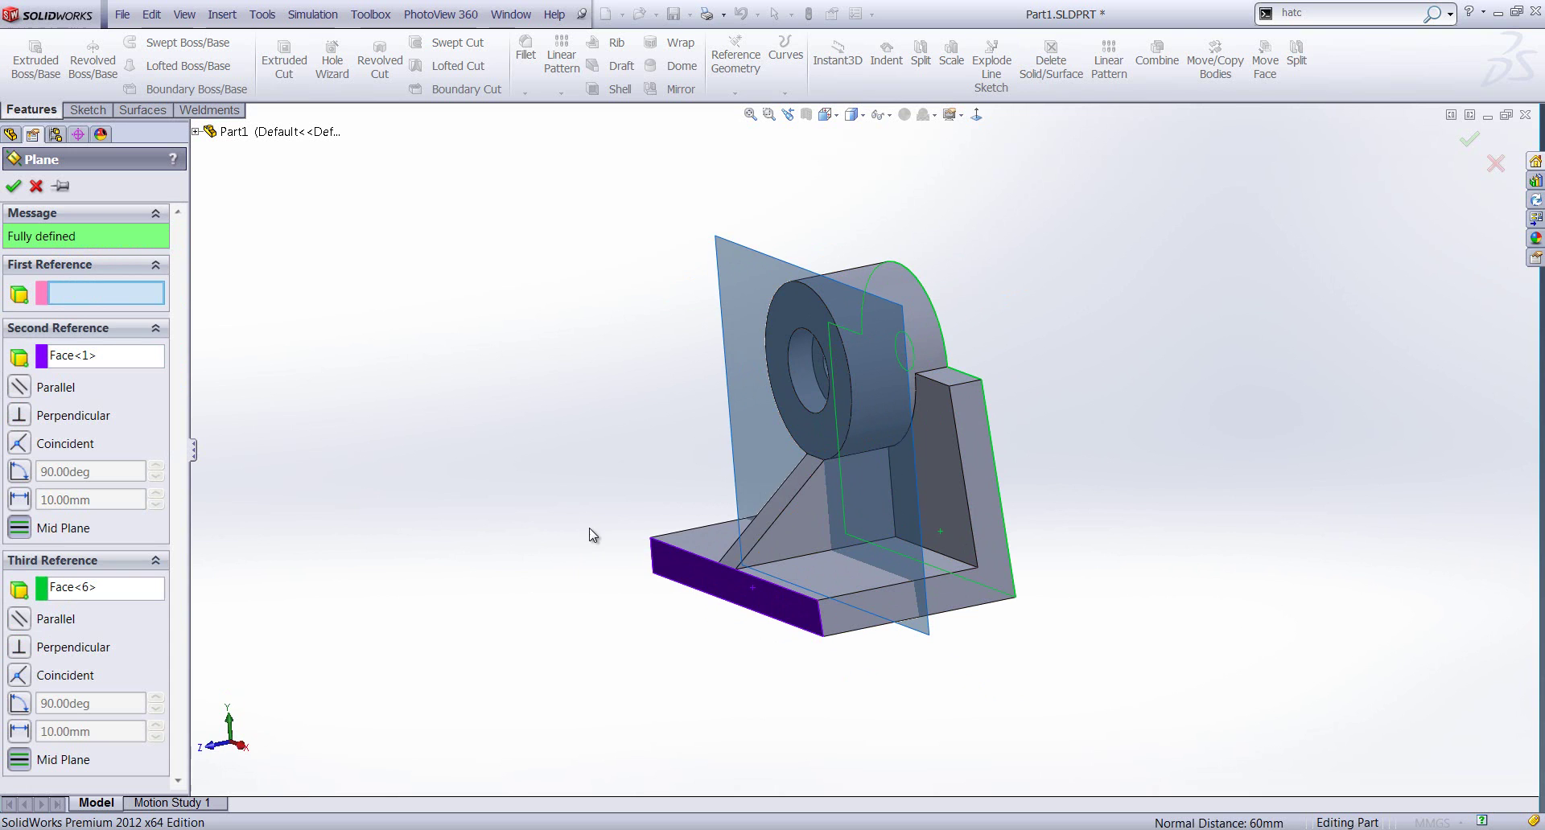
Delete both face references and cancel the plane without creating it.
{"action": "left_click", "coordinate": [148, 370]}
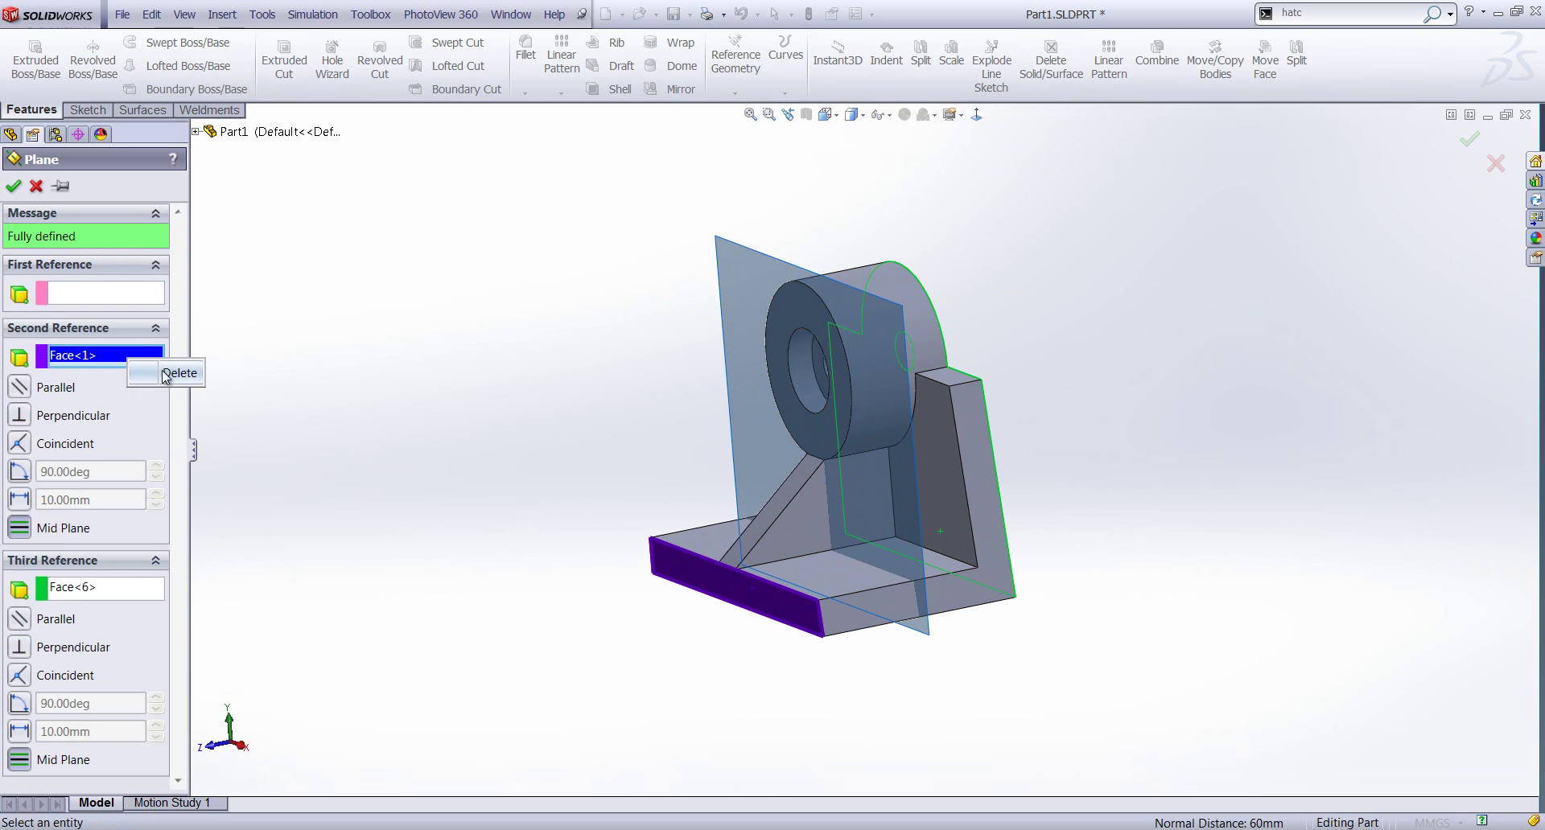
{"action": "key", "text": "Delete"}
{"action": "left_click", "coordinate": [159, 430]}
{"action": "key", "text": "Delete"}
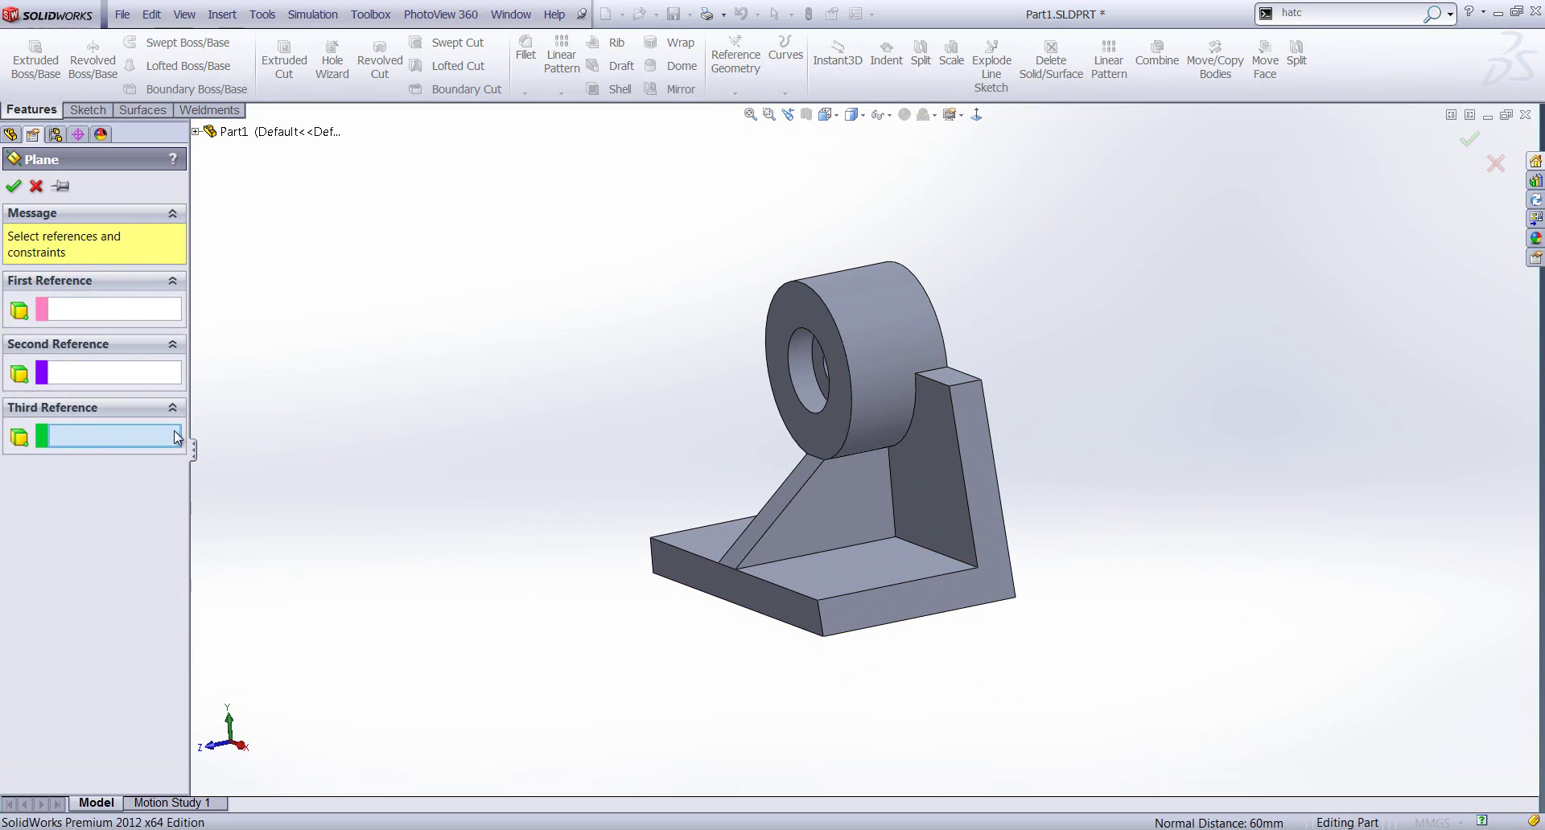
{"action": "left_click", "coordinate": [36, 188]}
Switch to Part3 and start a new reference plane.
{"action": "key", "text": "ctrl+Tab"}
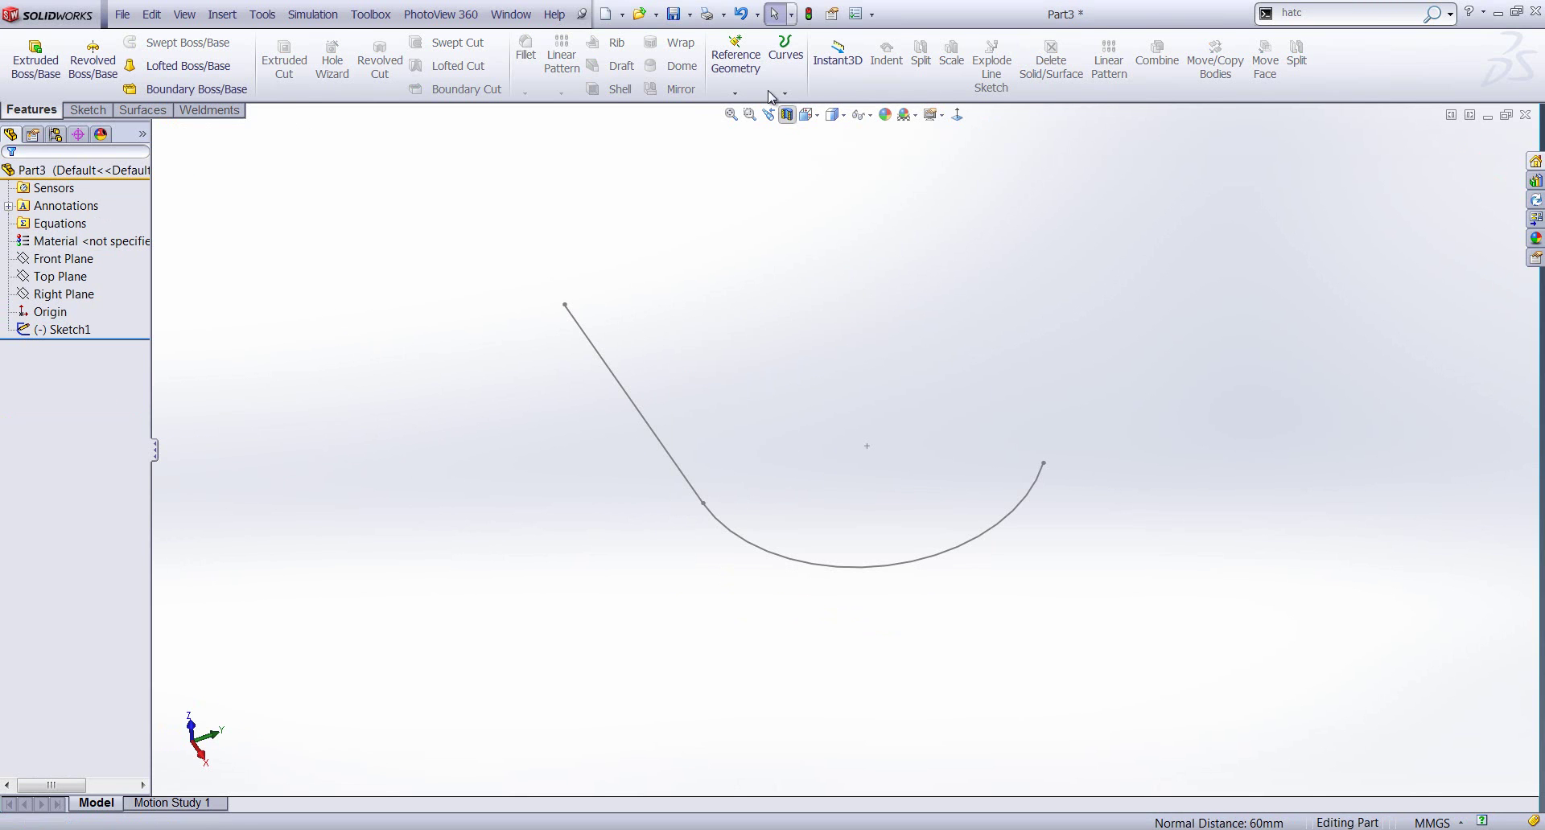
{"action": "left_click", "coordinate": [738, 73]}
{"action": "left_click", "coordinate": [745, 111]}
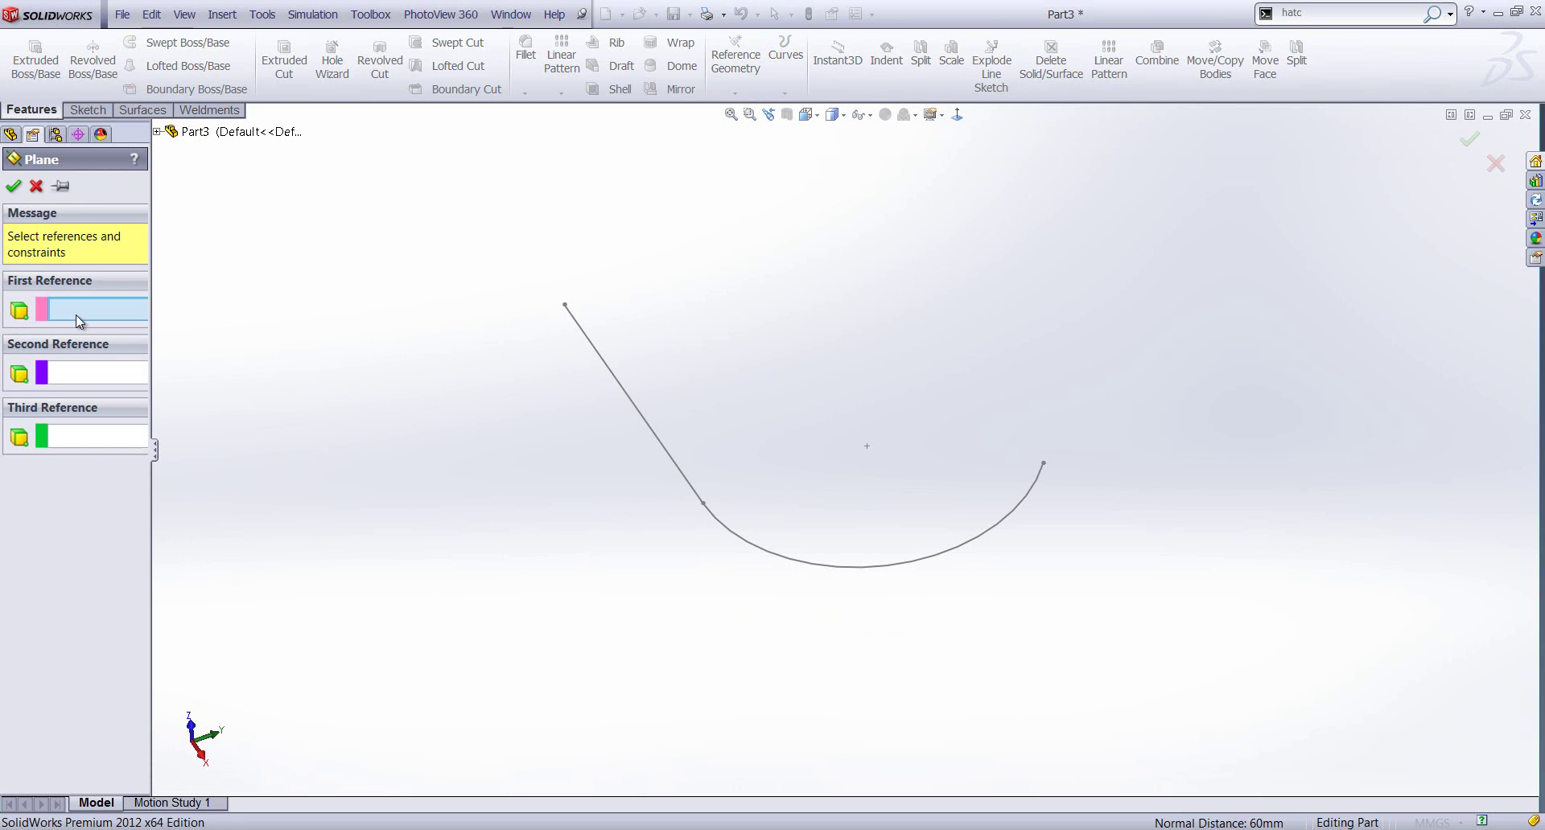
Create Plane1 perpendicular to the sketch arc at its endpoint.
{"action": "left_click", "coordinate": [915, 564]}
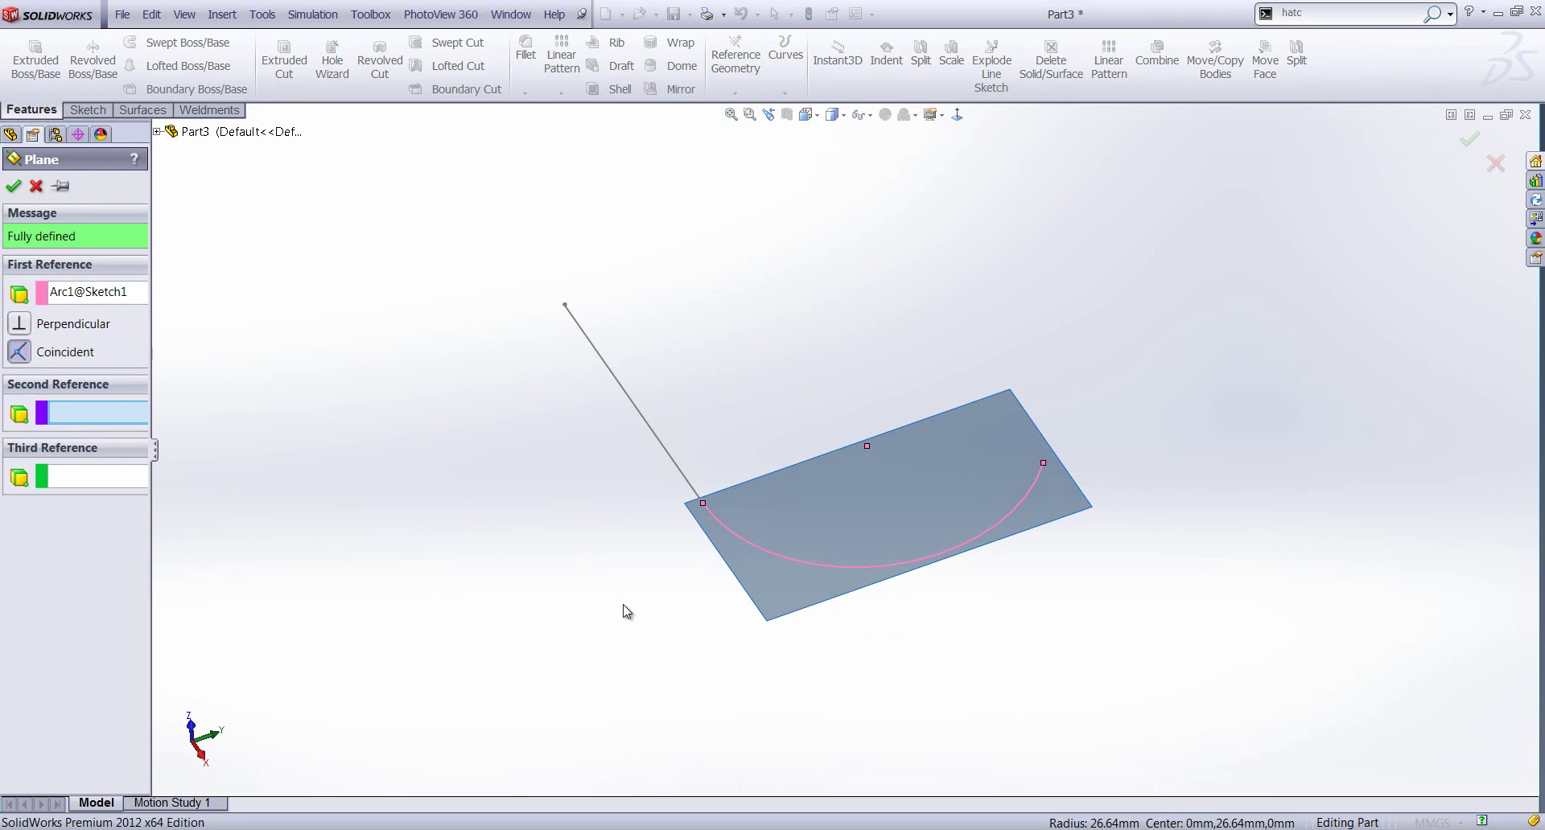
{"action": "left_click", "coordinate": [1046, 462]}
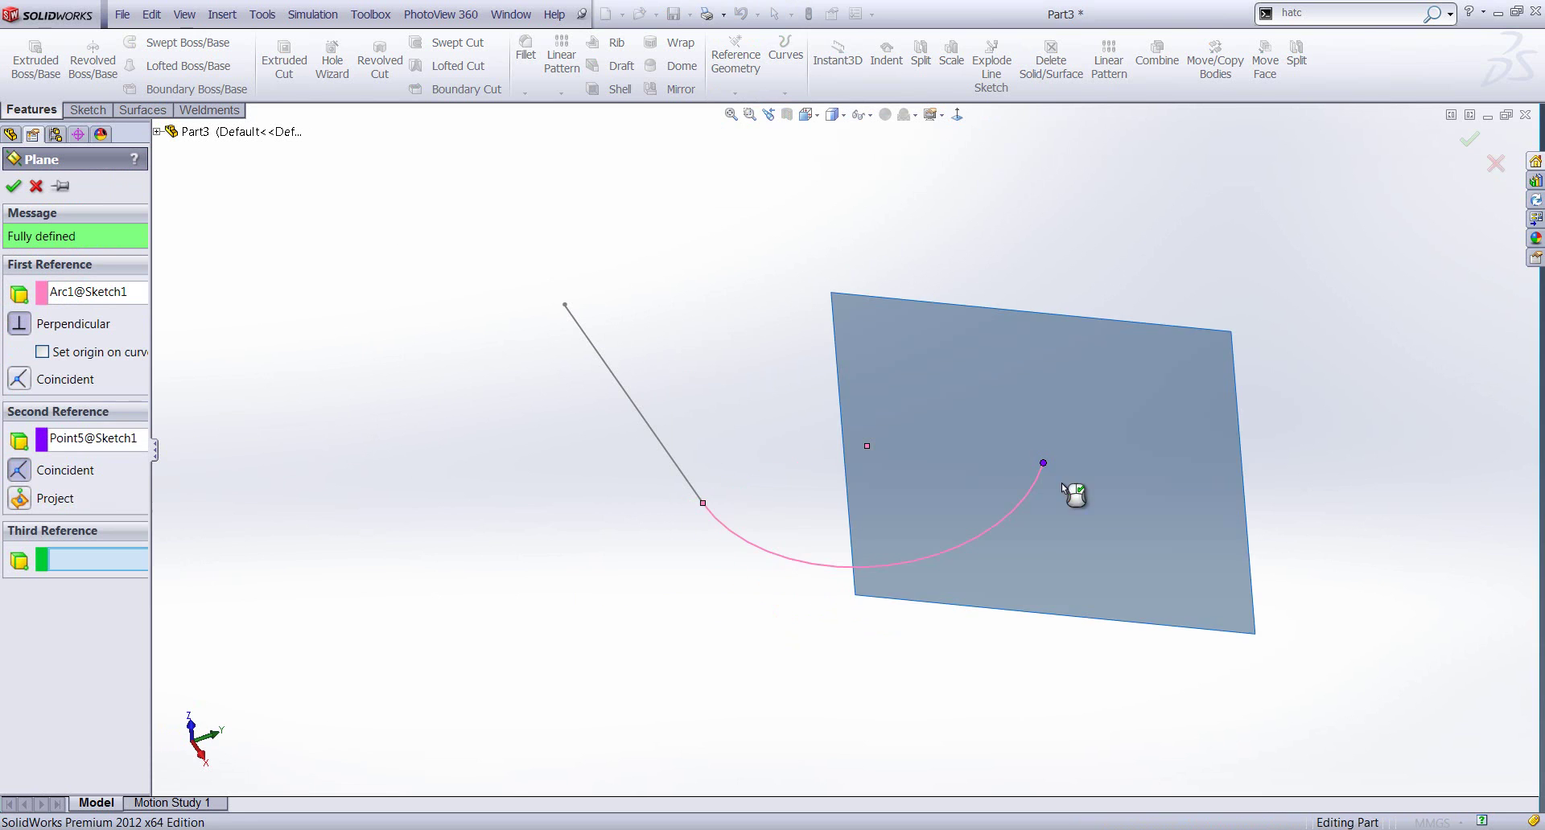
{"action": "mouse_move", "coordinate": [1063, 567]}
{"action": "middle_mouse_down"}
{"action": "mouse_move", "coordinate": [952, 431]}
{"action": "mouse_move", "coordinate": [957, 487]}
{"action": "middle_mouse_up"}
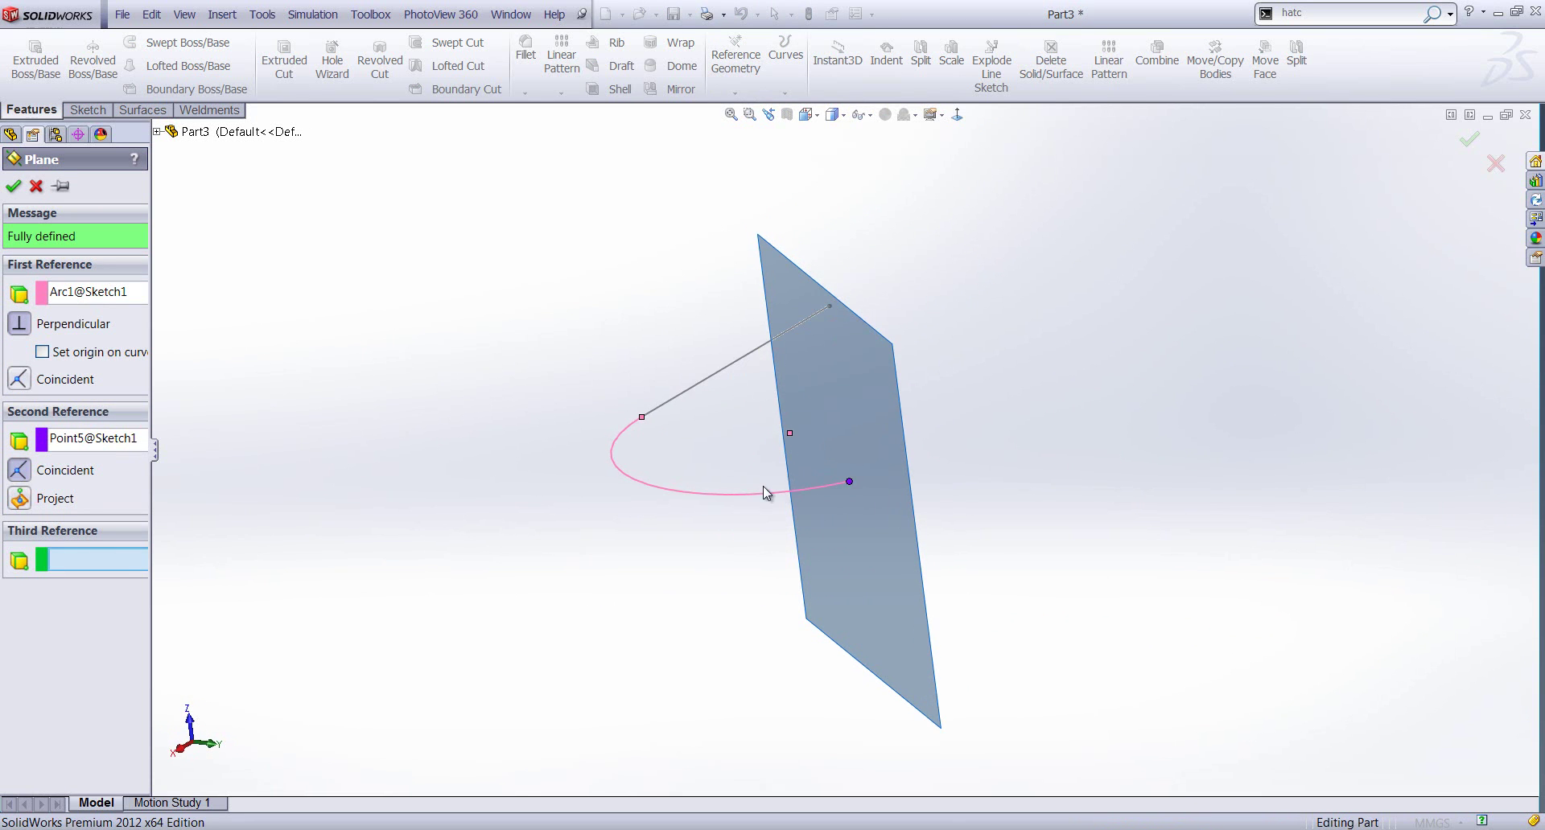
{"action": "middle_click_drag", "start_coordinate": [798, 485], "coordinate": [837, 531]}
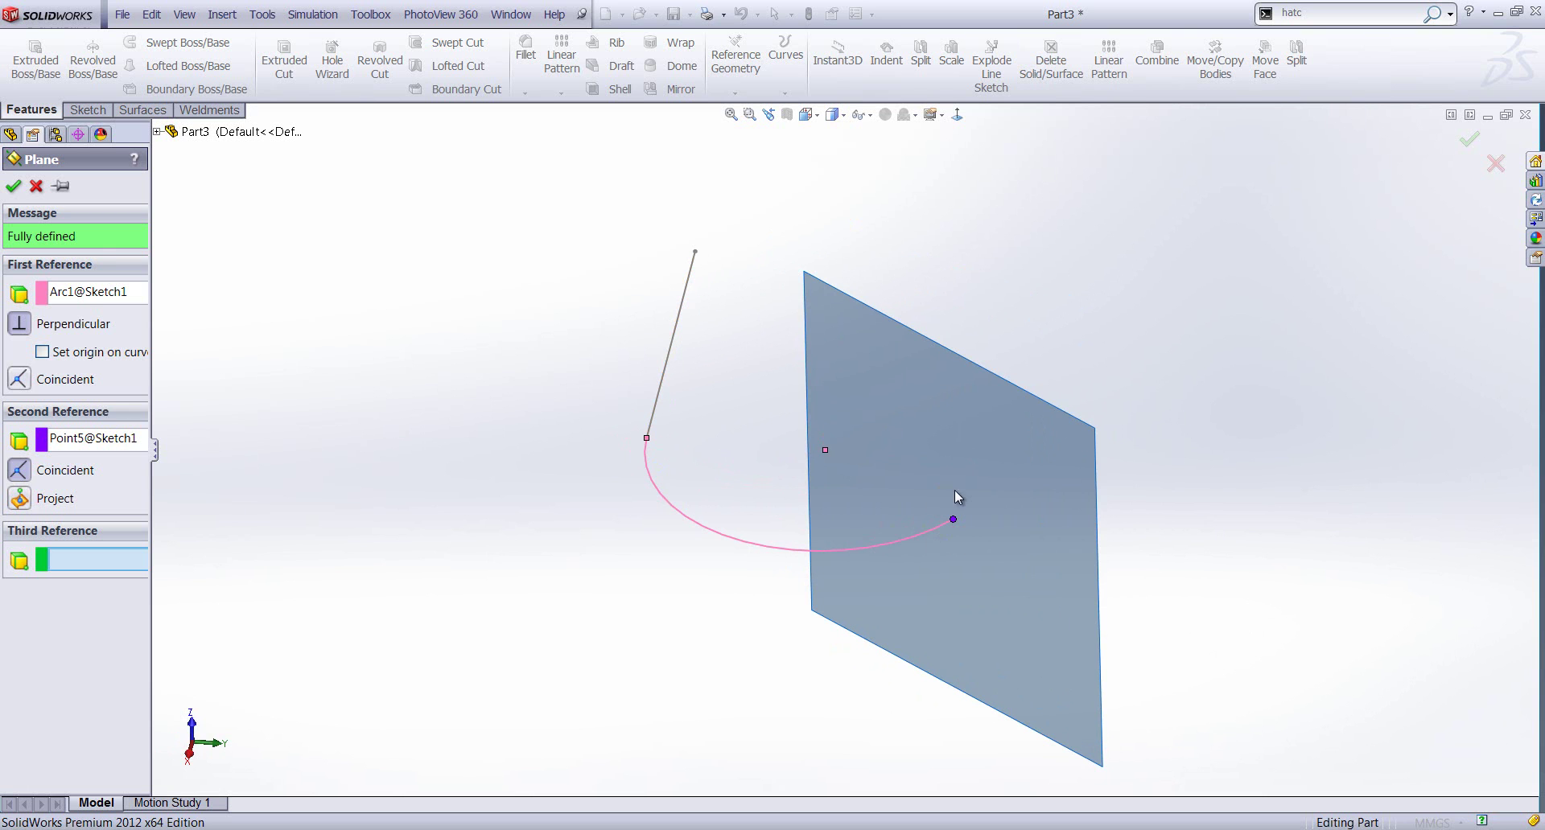
{"action": "left_click", "coordinate": [13, 186]}
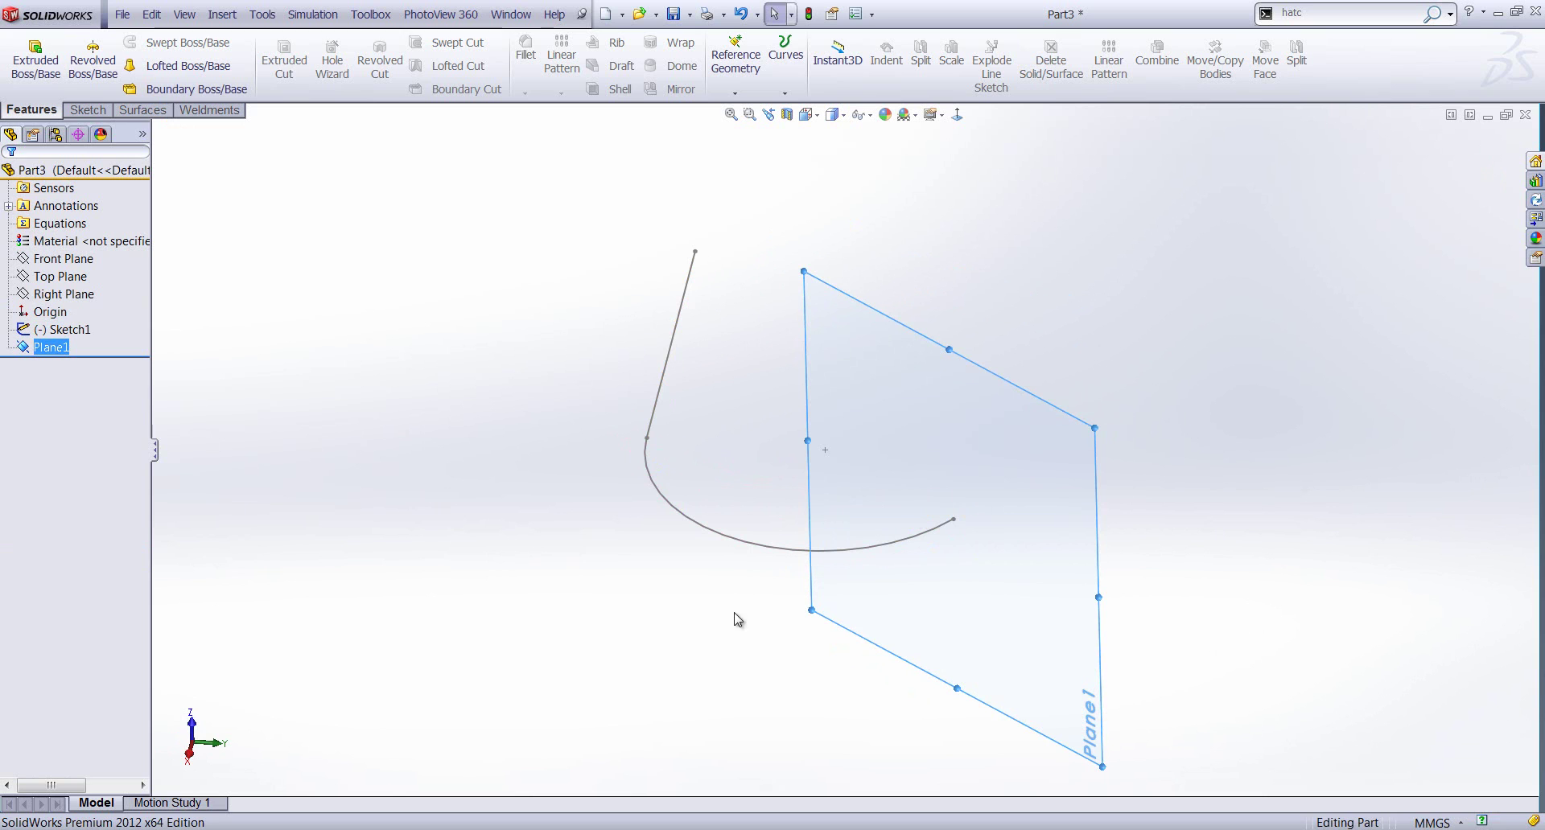